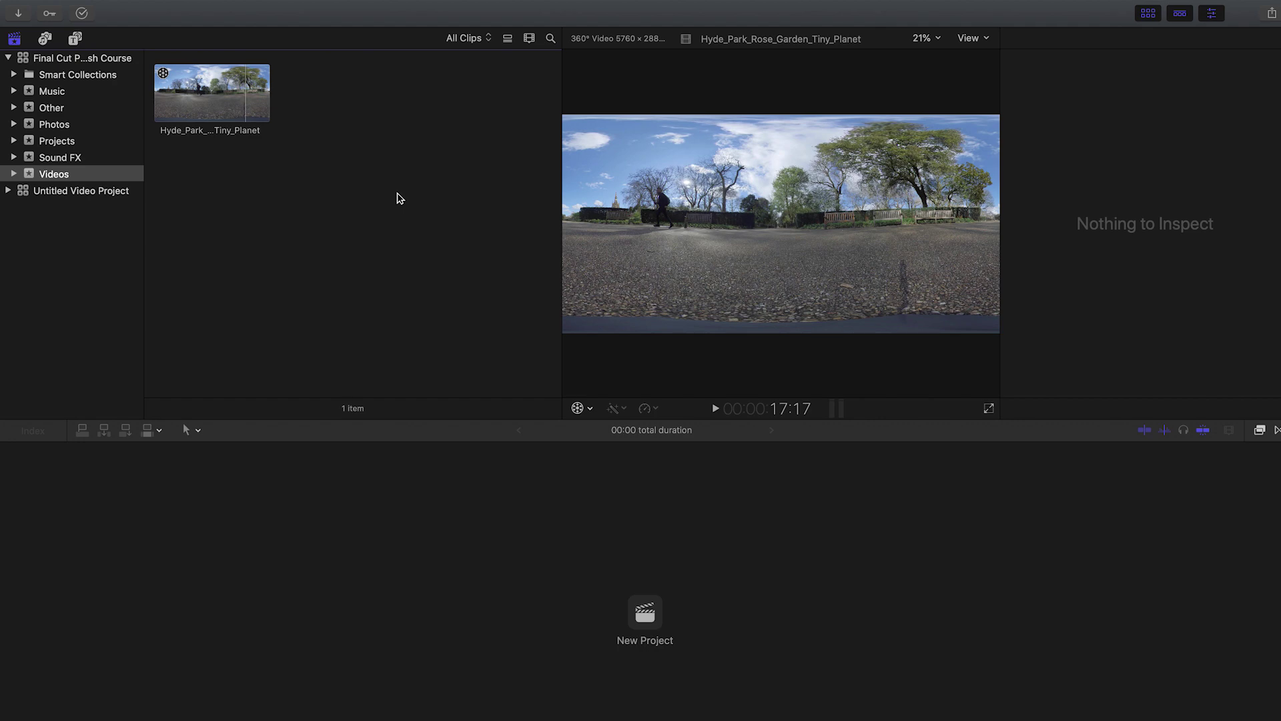
# Show the Hyde Park 360° clip's info: 5760×2880, 25p, Rec. 709, equirectangular.
pyautogui.click(211, 90)
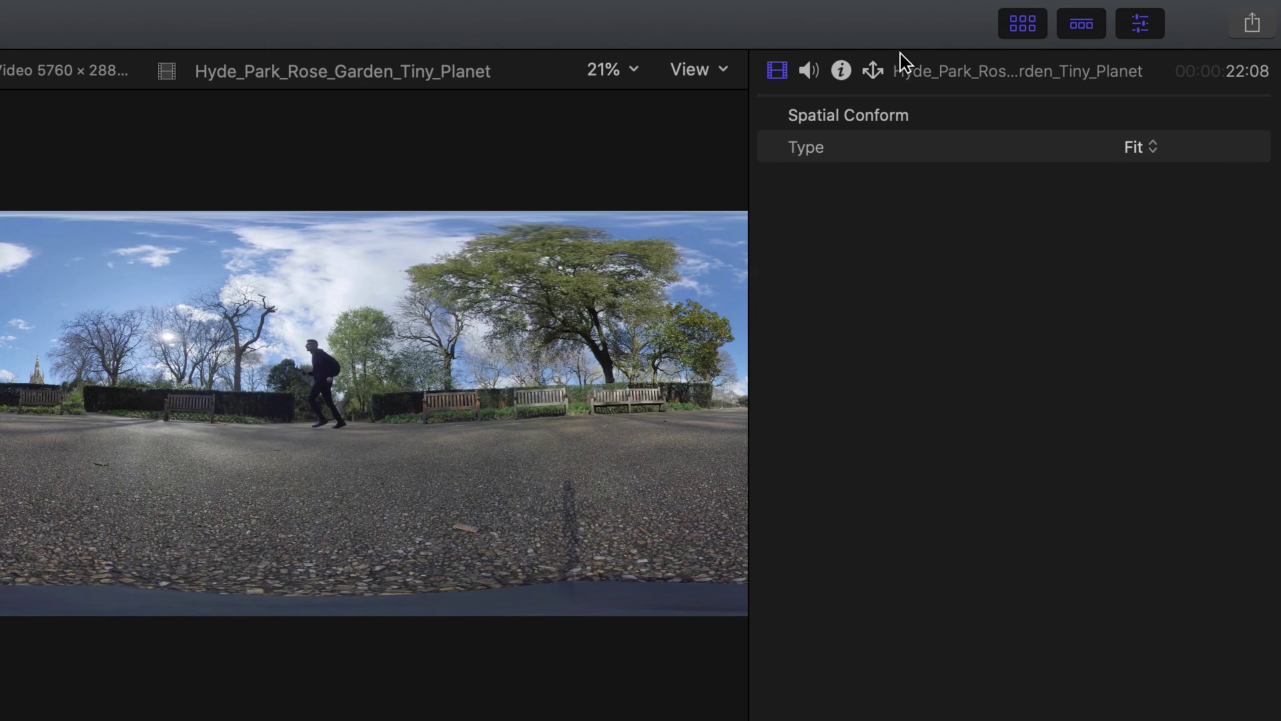
pyautogui.click(967, 52)
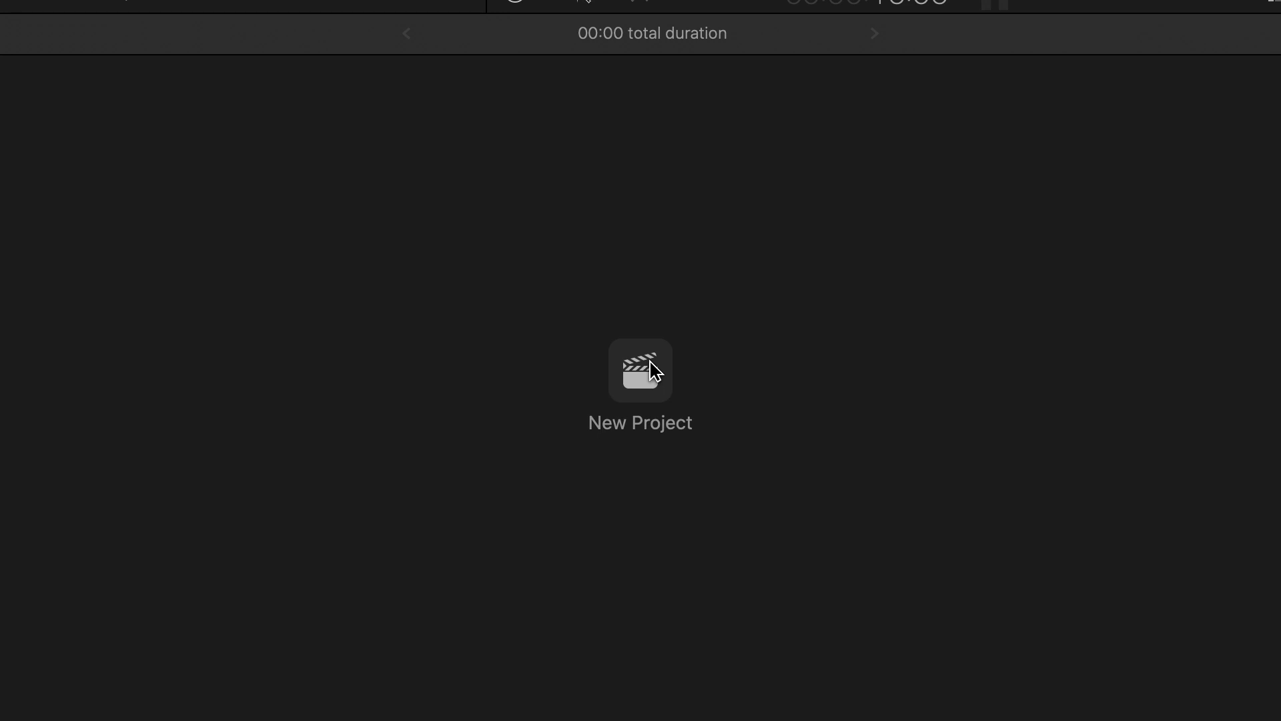
# Start a new project named FCP Crash Course, stored in the Projects event.
pyautogui.click(648, 369)
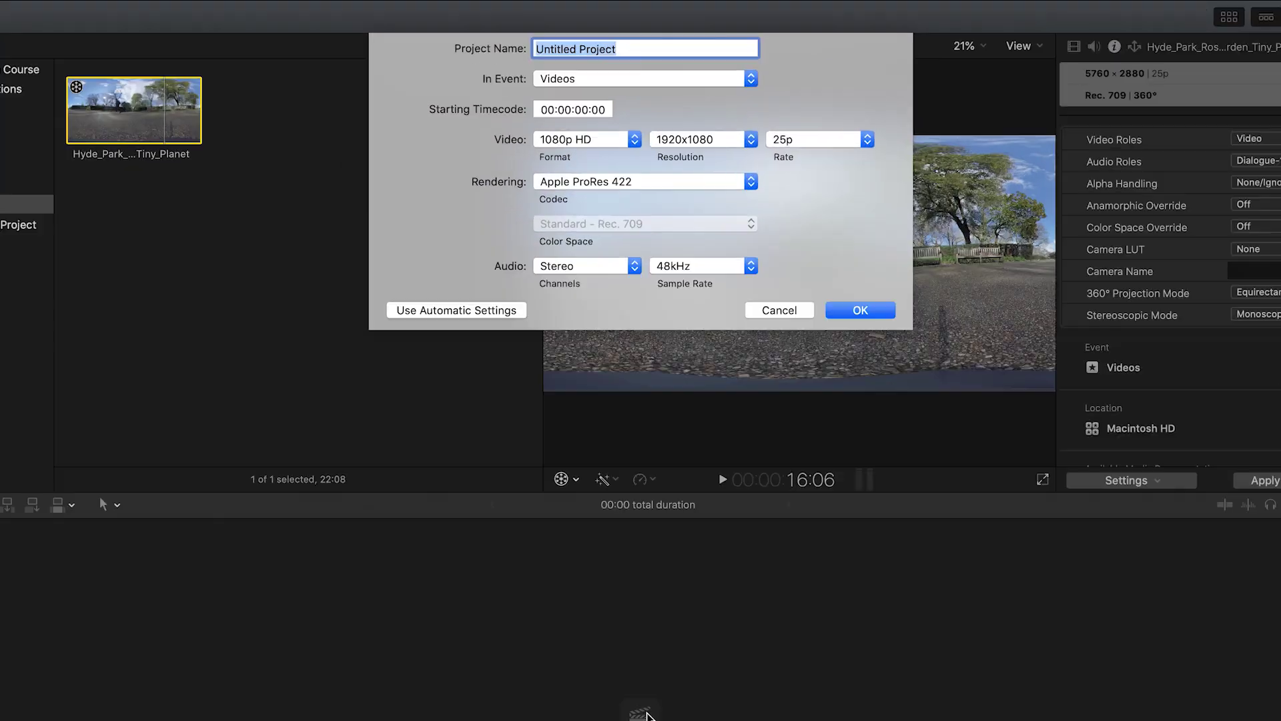
pyautogui.write('FCP Crash C')
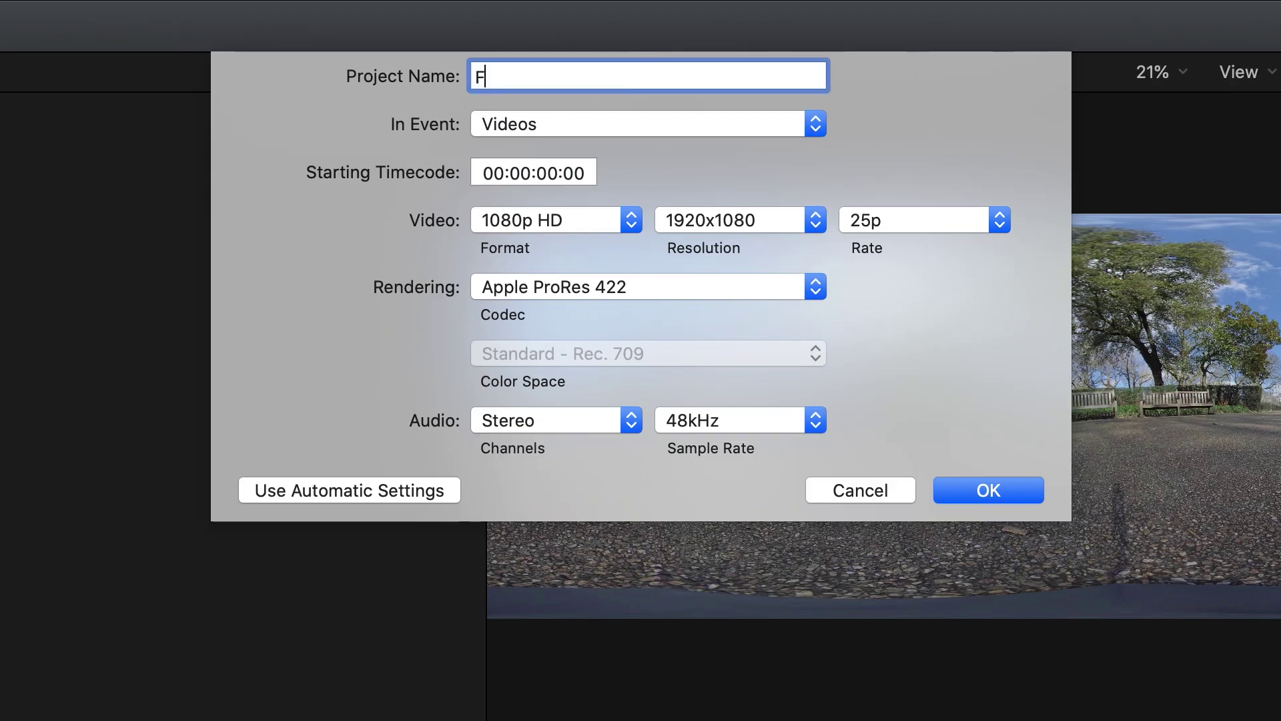
pyautogui.write('ourse')
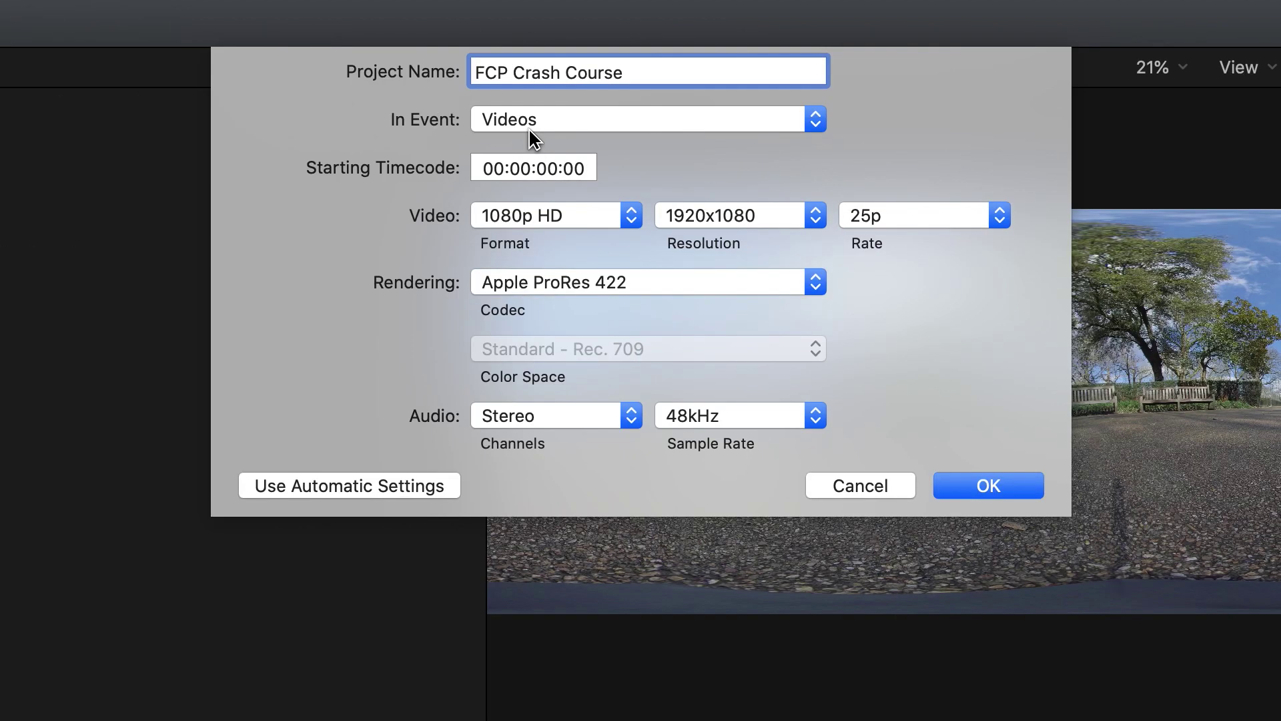
pyautogui.click(1080, 126)
pyautogui.click(556, 72)
# Keep the 1080p HD, 1920x1080, 25p format and create the project.
pyautogui.click(586, 218)
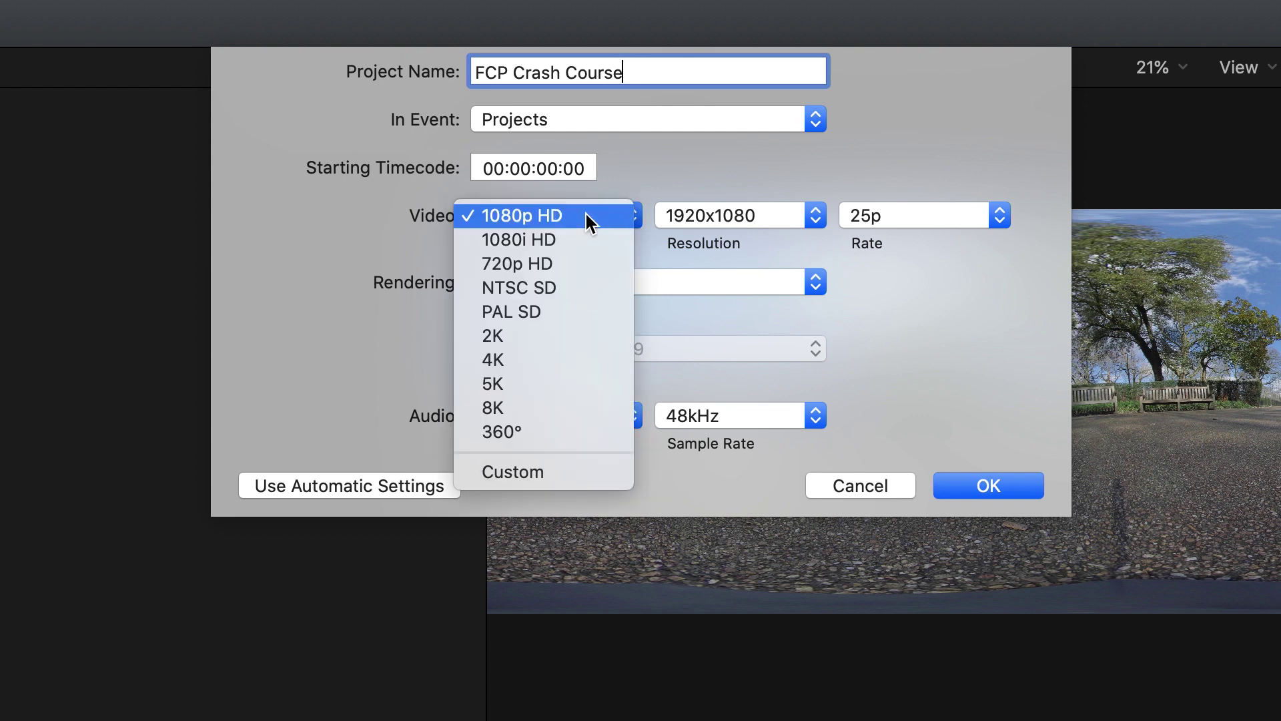
pyautogui.click(518, 219)
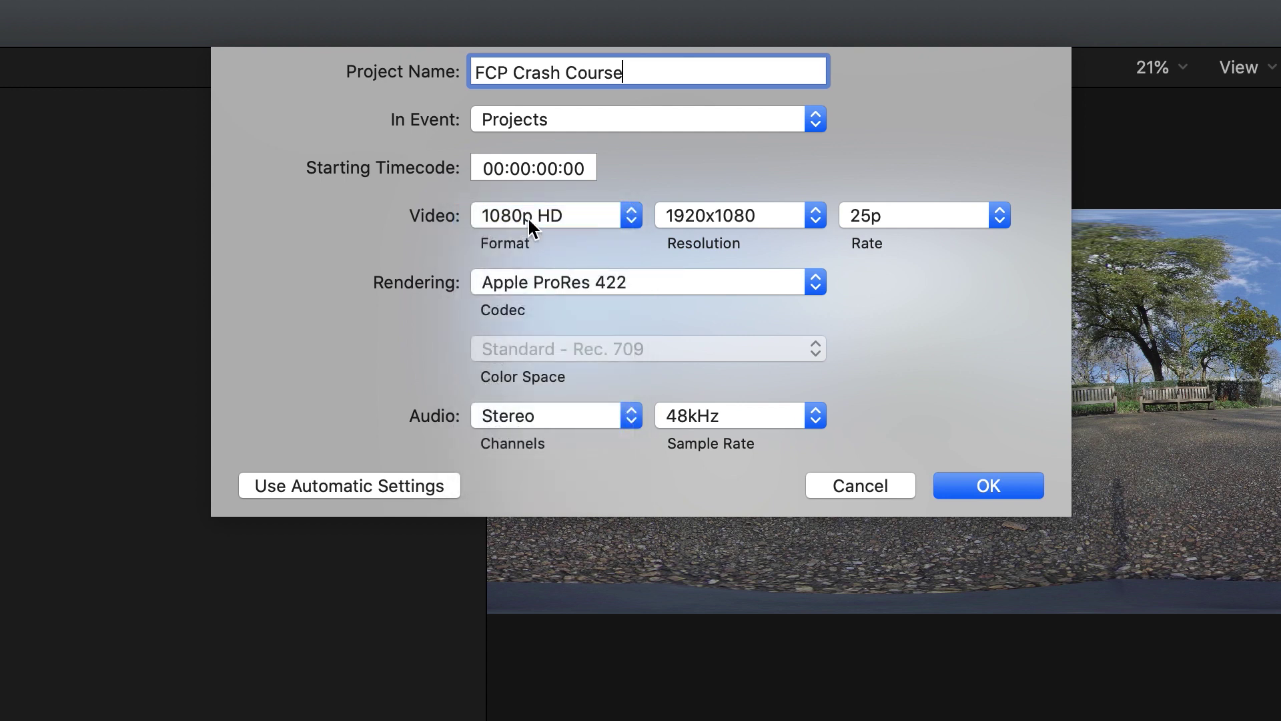
pyautogui.click(774, 226)
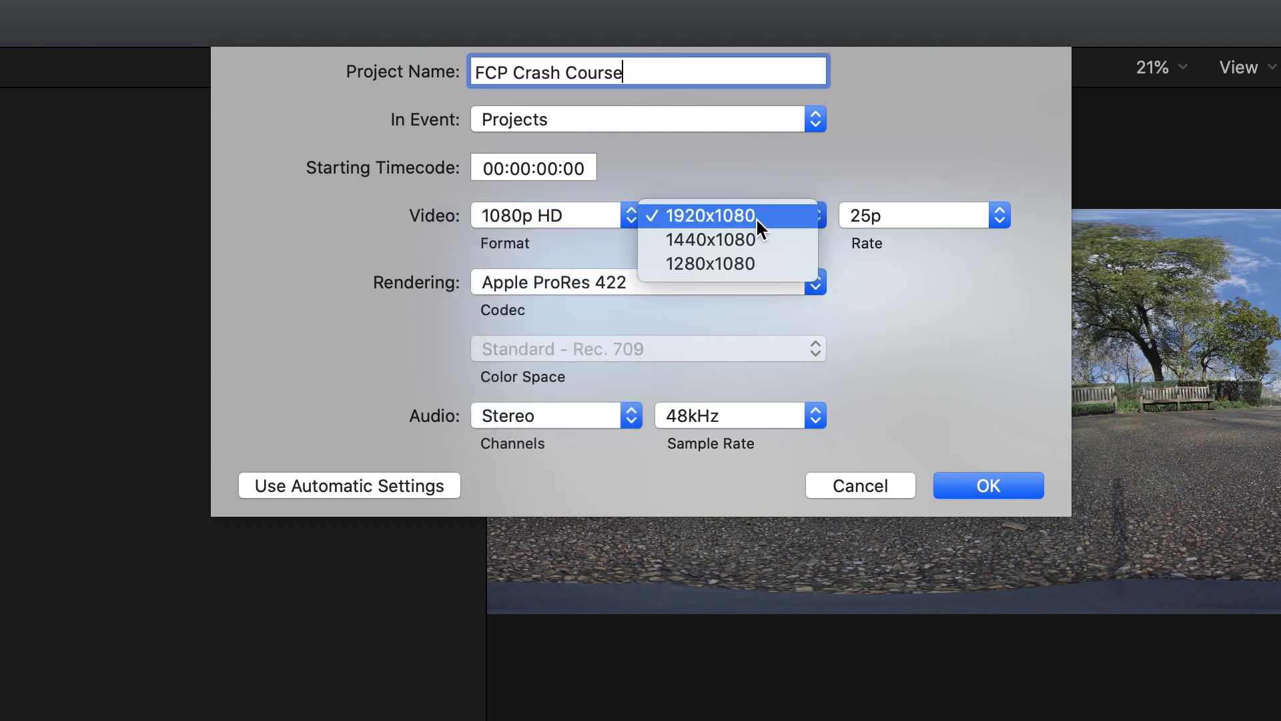
pyautogui.click(761, 218)
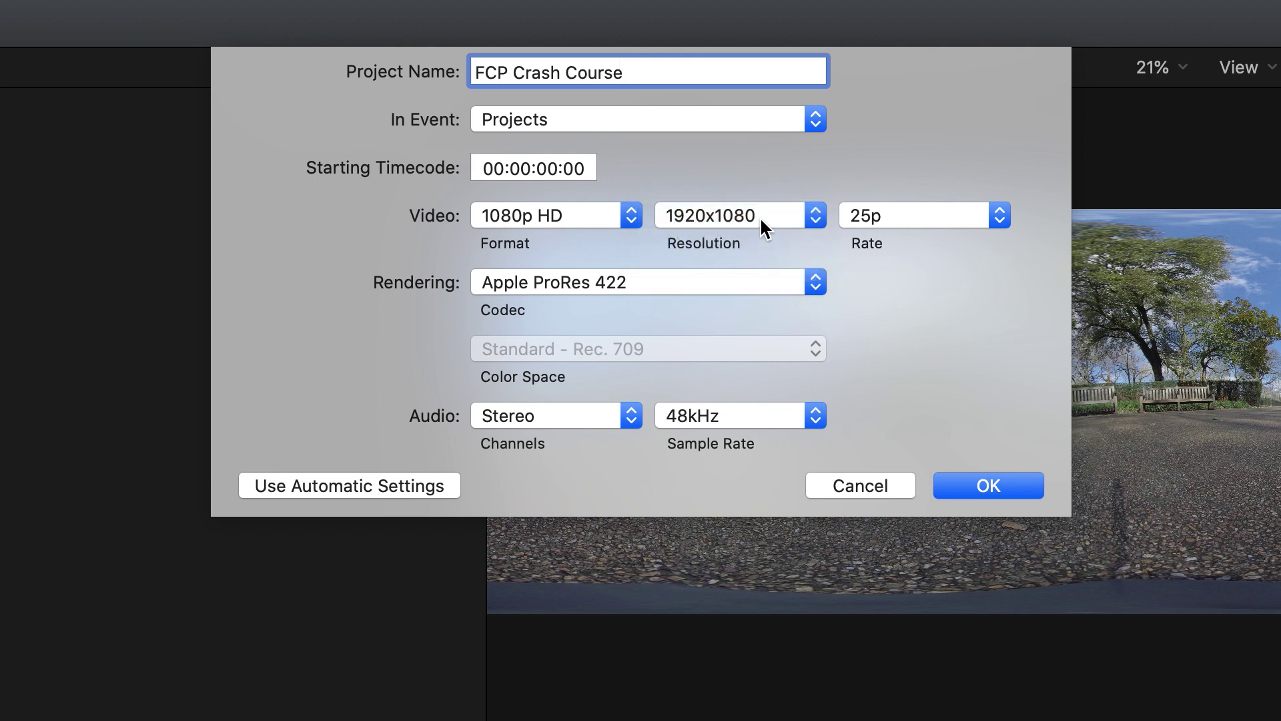
pyautogui.click(916, 220)
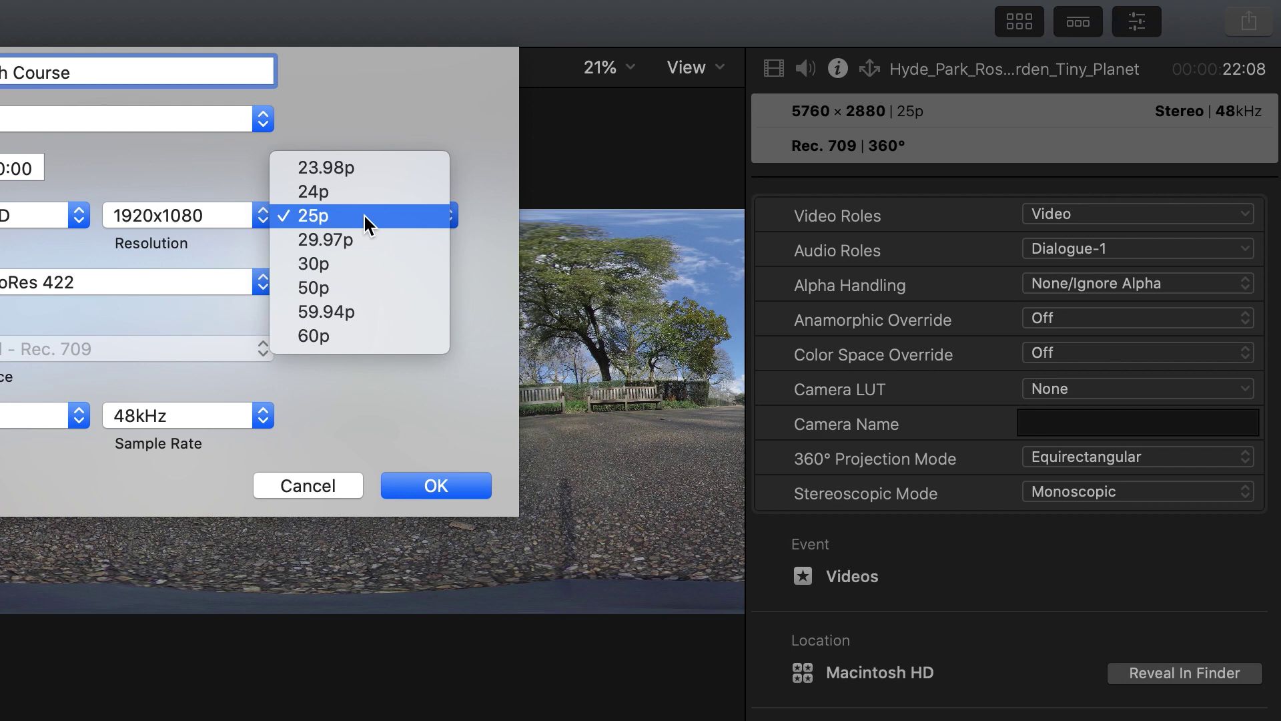
pyautogui.click(363, 213)
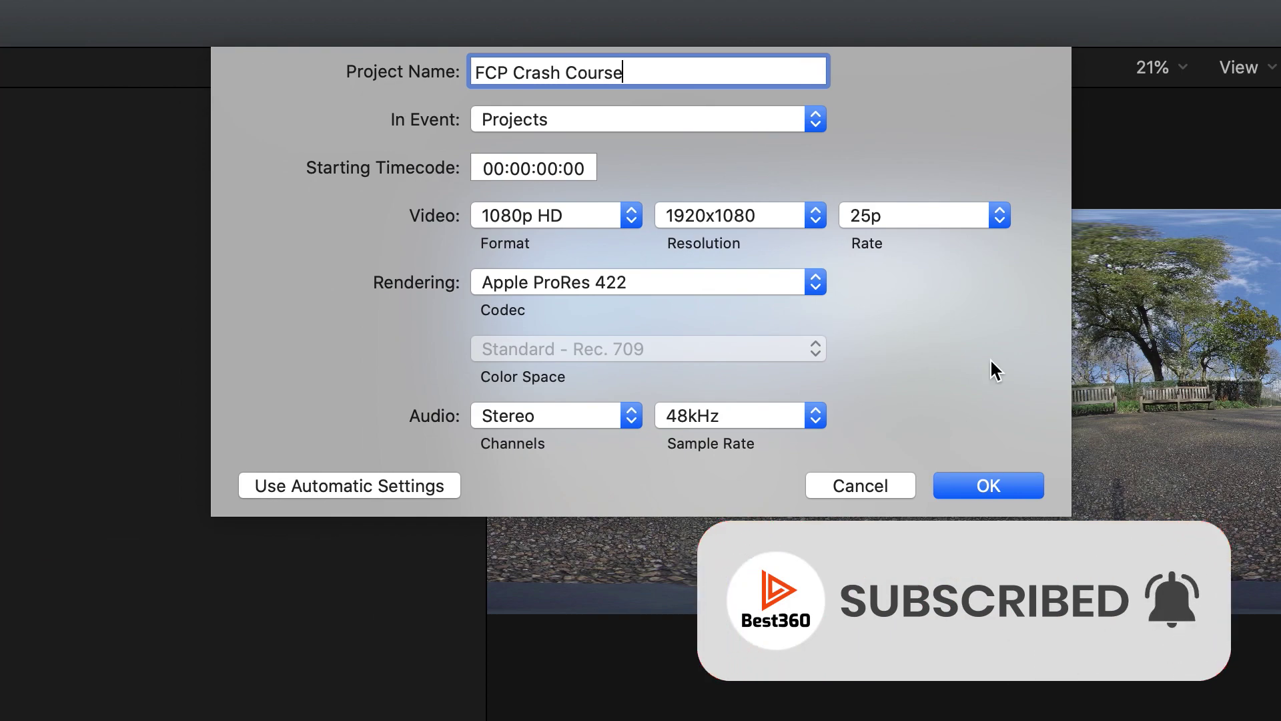
pyautogui.click(1024, 487)
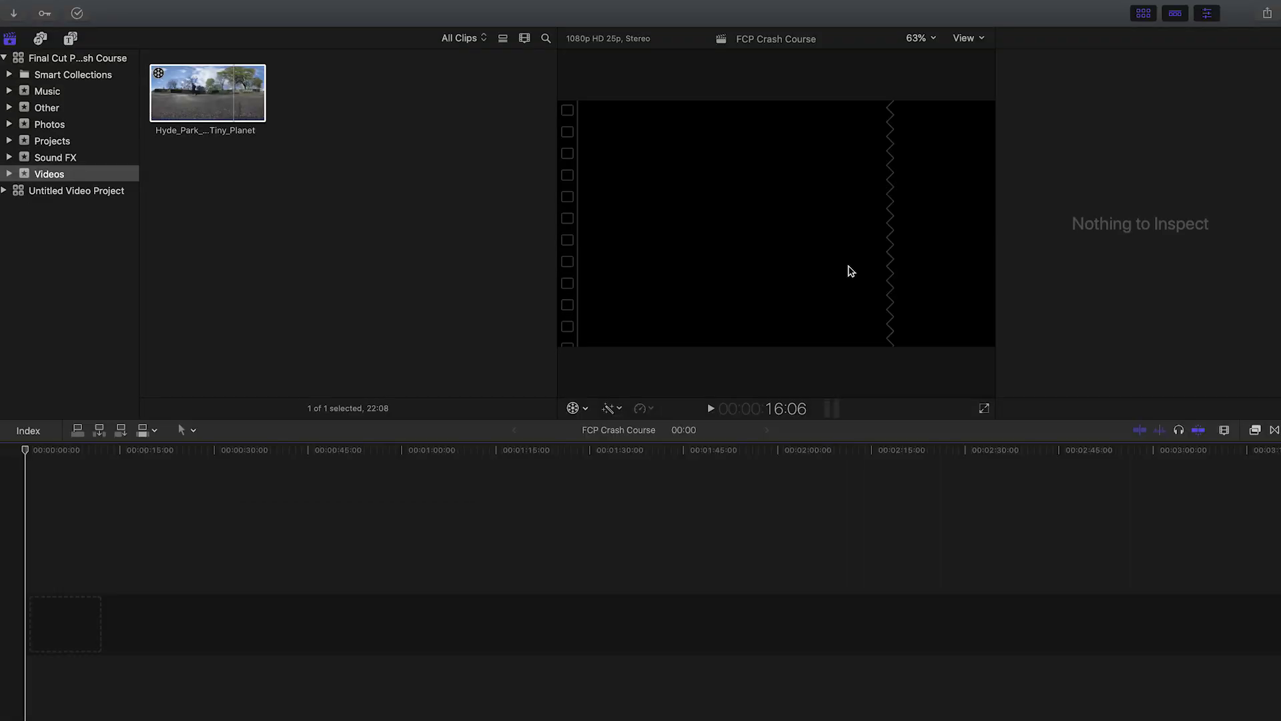
# Add Hyde_Park_Rose_Garden_Tiny_Planet to the timeline, trim it to 10 seconds, and zoom in.
pyautogui.moveTo(210, 93); pyautogui.dragTo(62, 538)
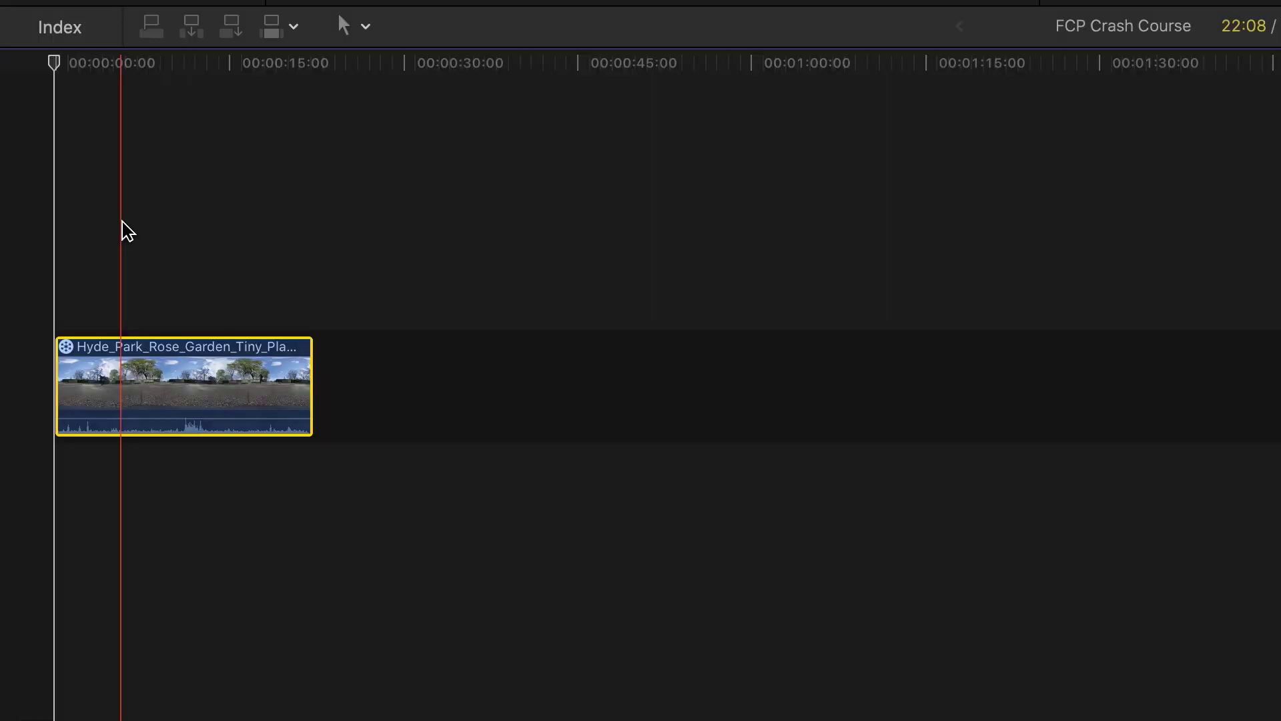
pyautogui.click(303, 355)
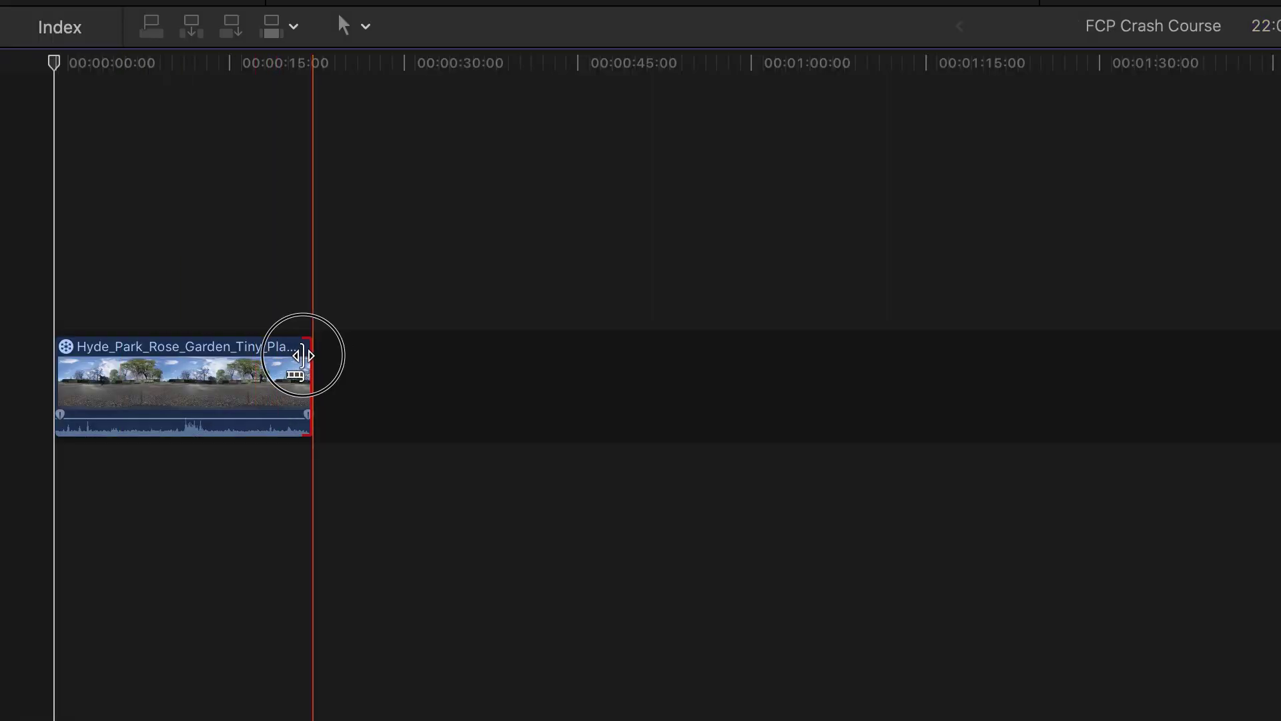
pyautogui.moveTo(303, 355); pyautogui.dragTo(168, 355)
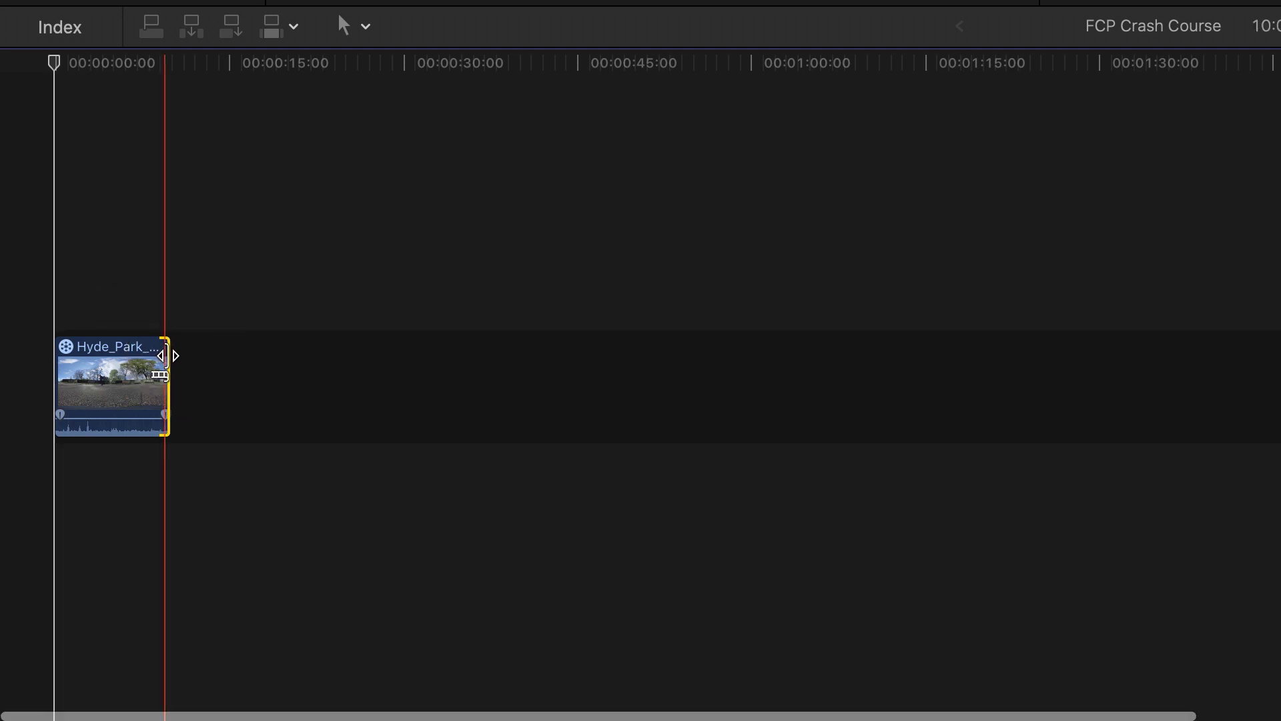
pyautogui.press('super+equal')
pyautogui.press('super+equal')
pyautogui.press('super+equal')
pyautogui.hscroll(-5, 172, 364)
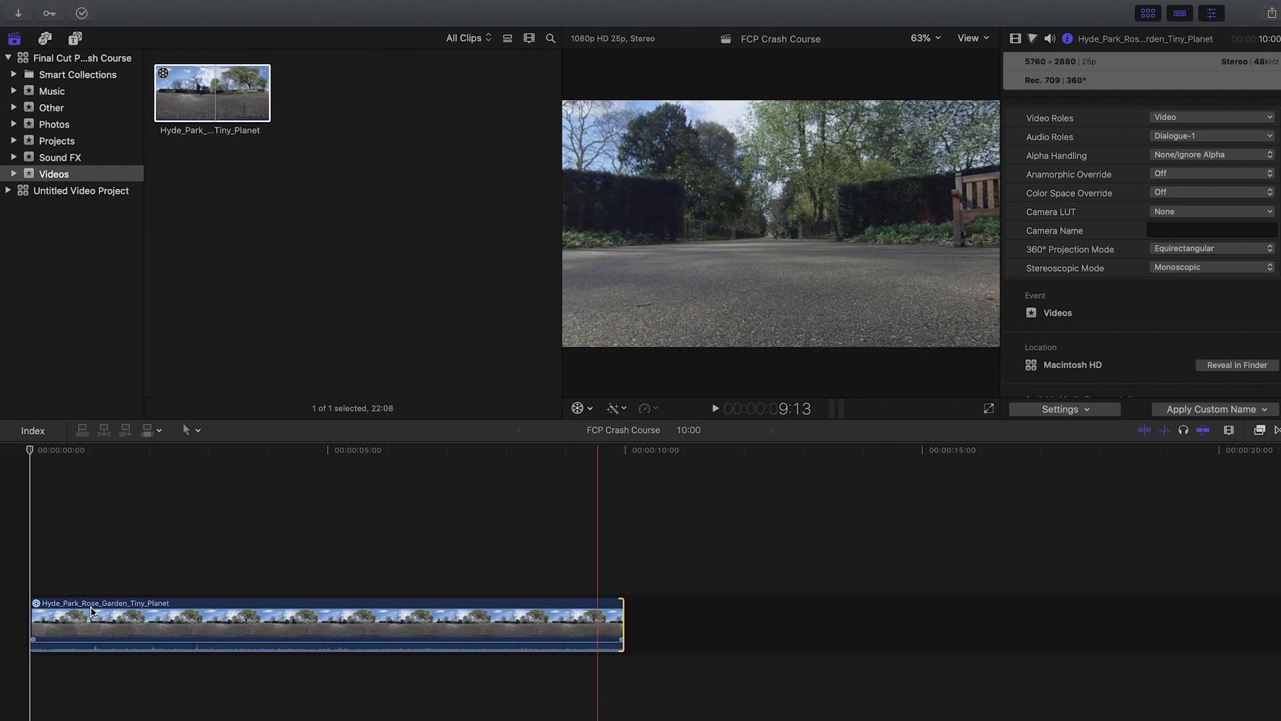
pyautogui.click(93, 611)
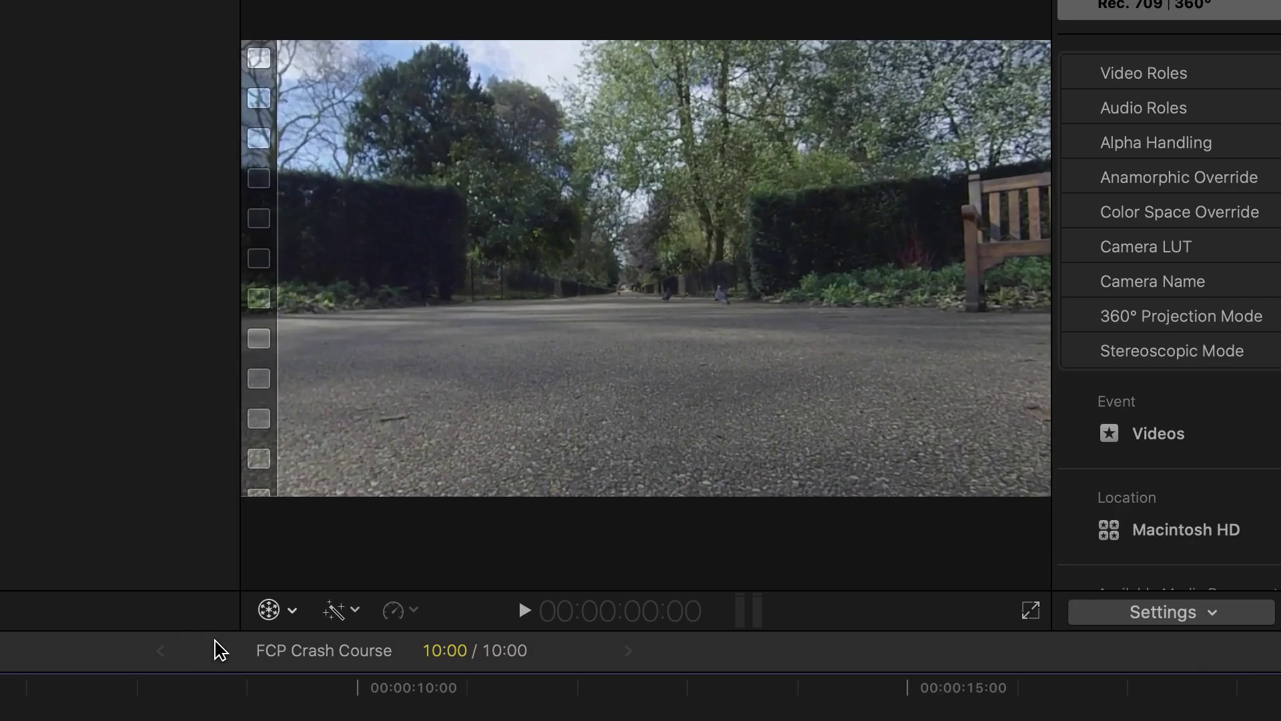
# Enable the Viewer's 360° reorient control to face the runner passing the bench.
pyautogui.click(267, 615)
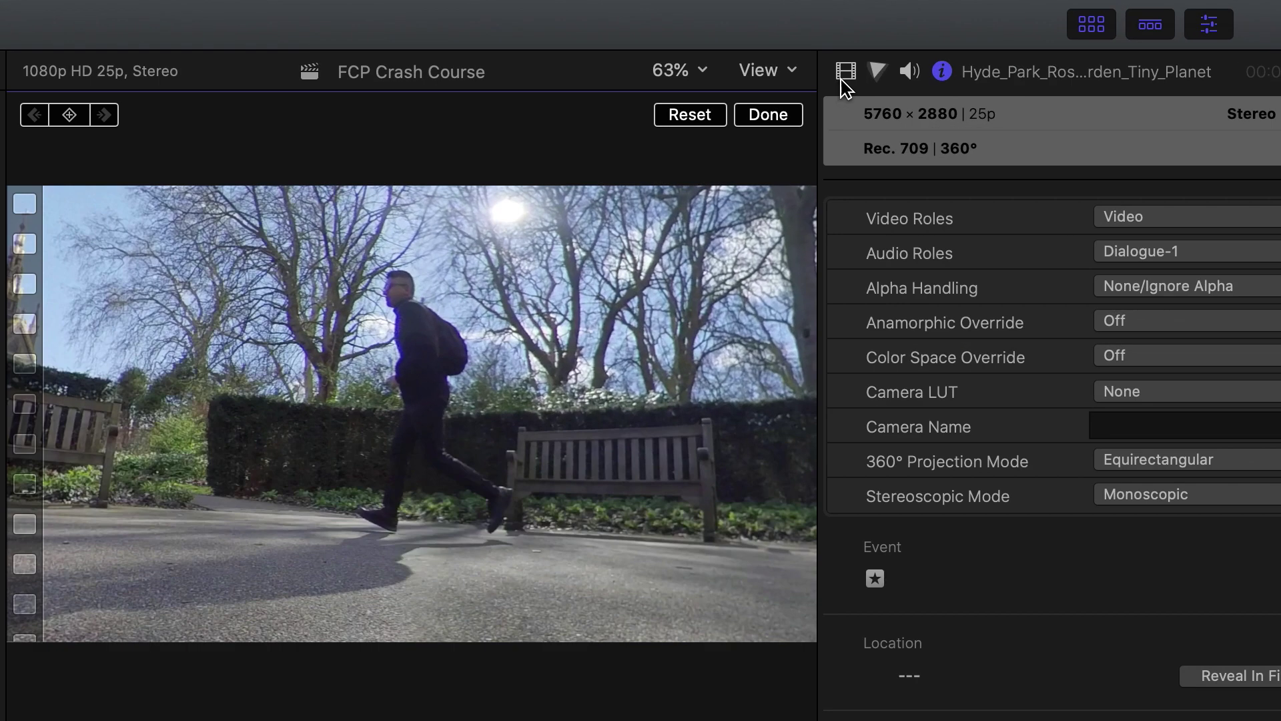
# Experiment with the clip's Tilt, Roll and Field of View values in the Video Inspector.
pyautogui.click(1011, 41)
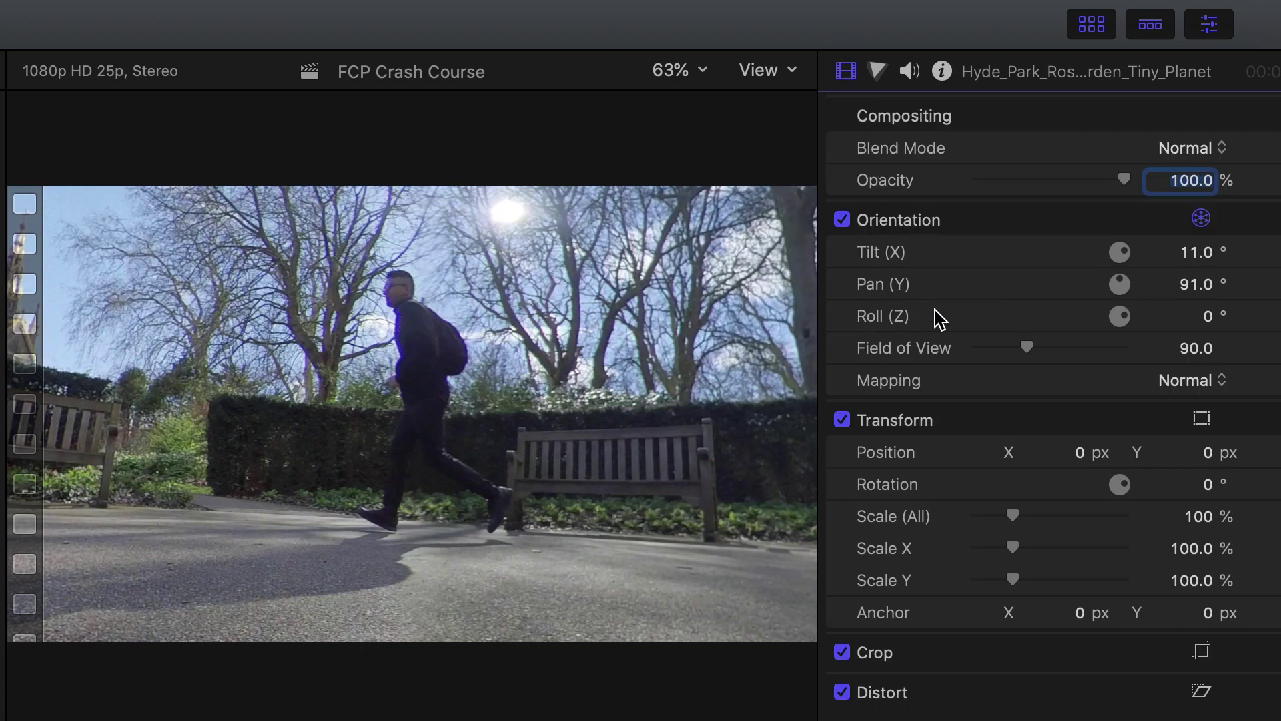
pyautogui.click(1192, 253)
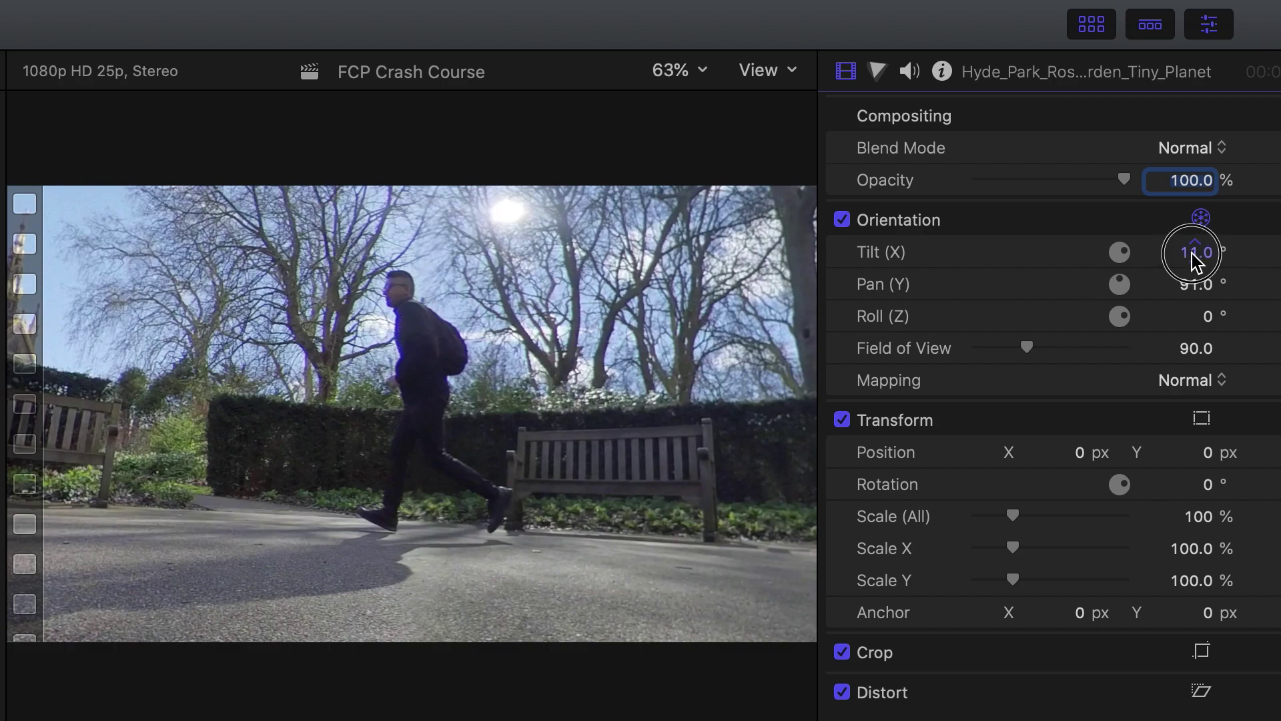
pyautogui.moveTo(1192, 253)
pyautogui.mouseDown()
pyautogui.moveTo(1192, 206)
pyautogui.moveTo(1192, 264)
pyautogui.moveTo(1194, 189)
pyautogui.moveTo(1195, 362)
pyautogui.moveTo(1195, 233)
pyautogui.mouseUp()
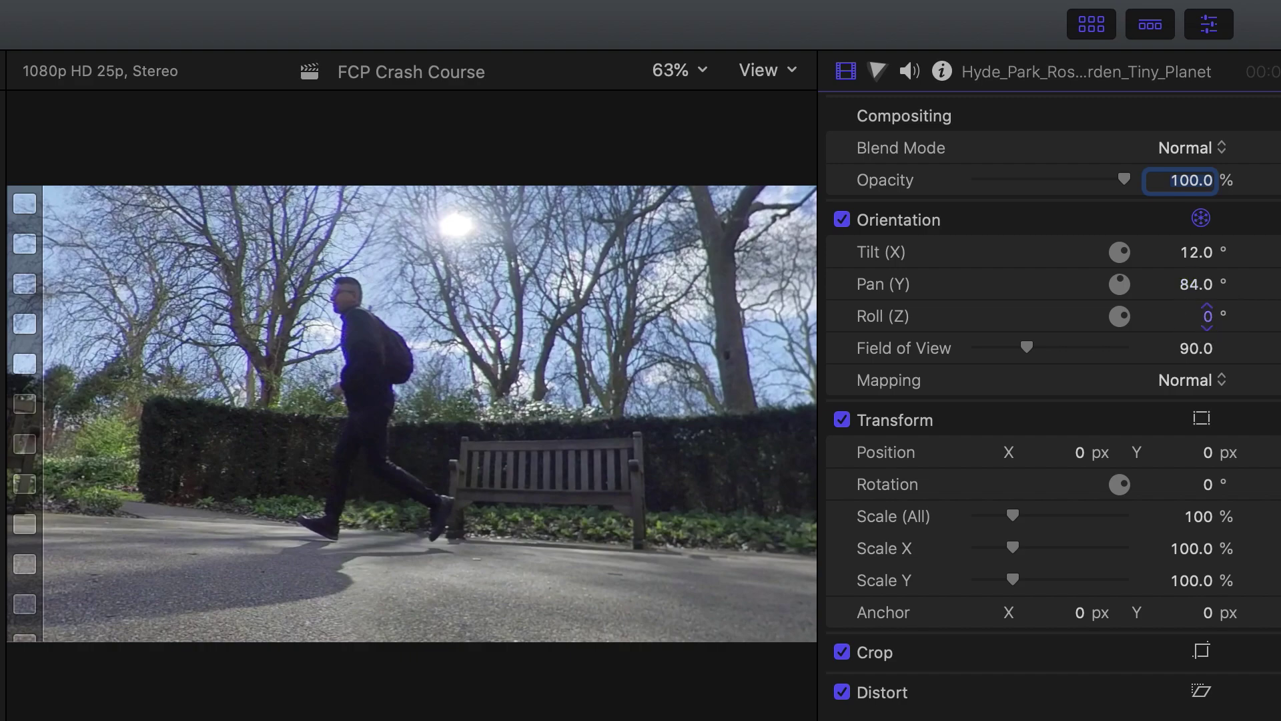
pyautogui.moveTo(1207, 316); pyautogui.dragTo(1207, 390)
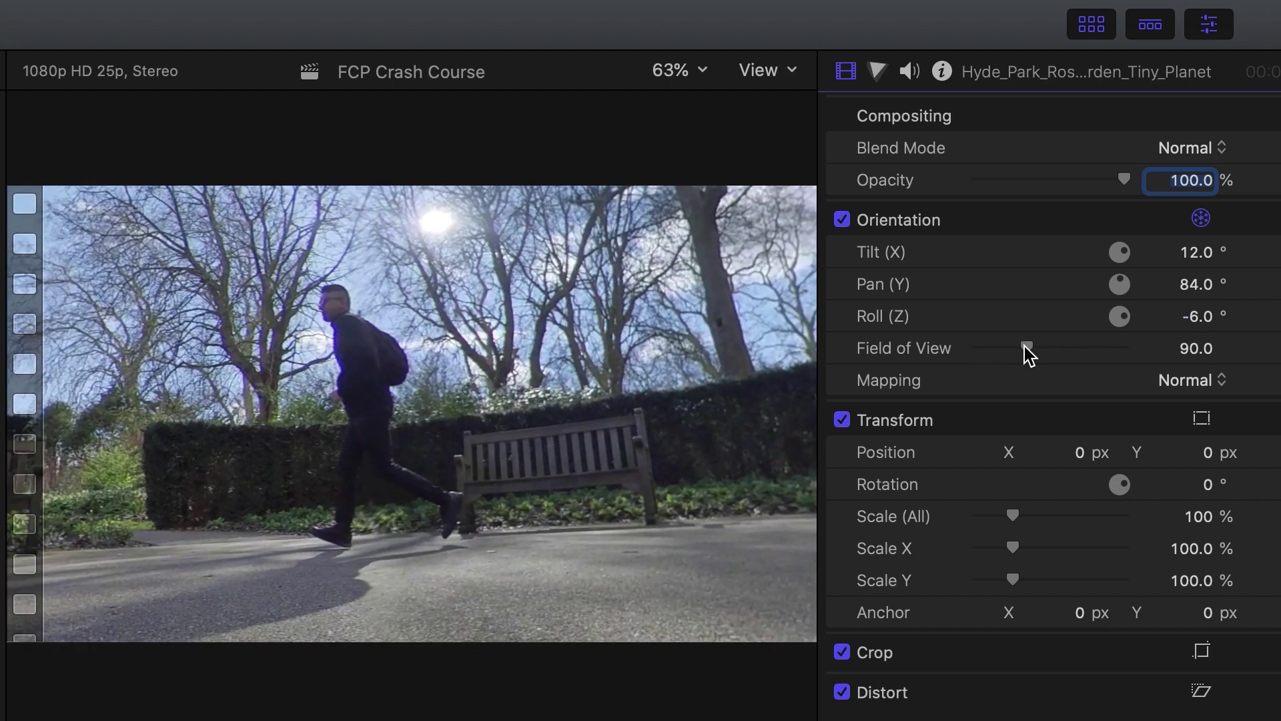
pyautogui.moveTo(1025, 347)
pyautogui.mouseDown()
pyautogui.moveTo(1078, 347)
pyautogui.moveTo(1013, 347)
pyautogui.mouseUp()
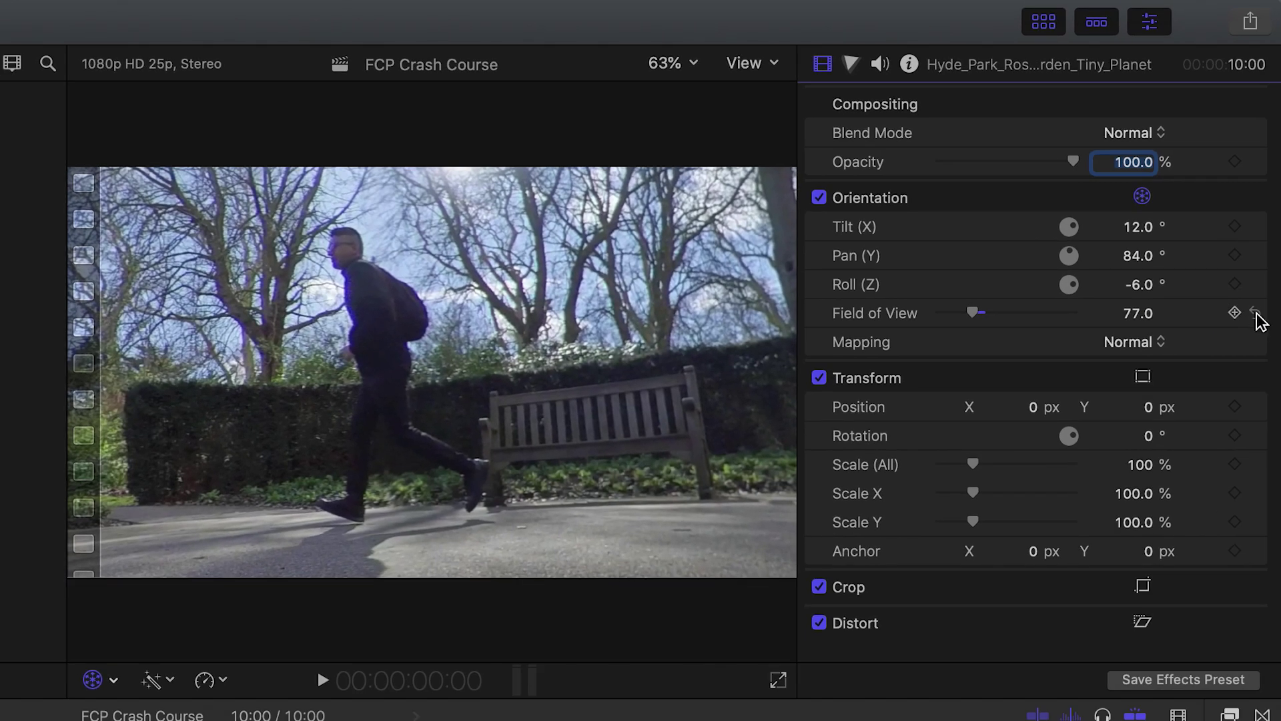
# Reset Field of View to 90 and Roll, Pan and Tilt to 0.
pyautogui.click(1256, 313)
pyautogui.click(1256, 285)
pyautogui.click(1256, 256)
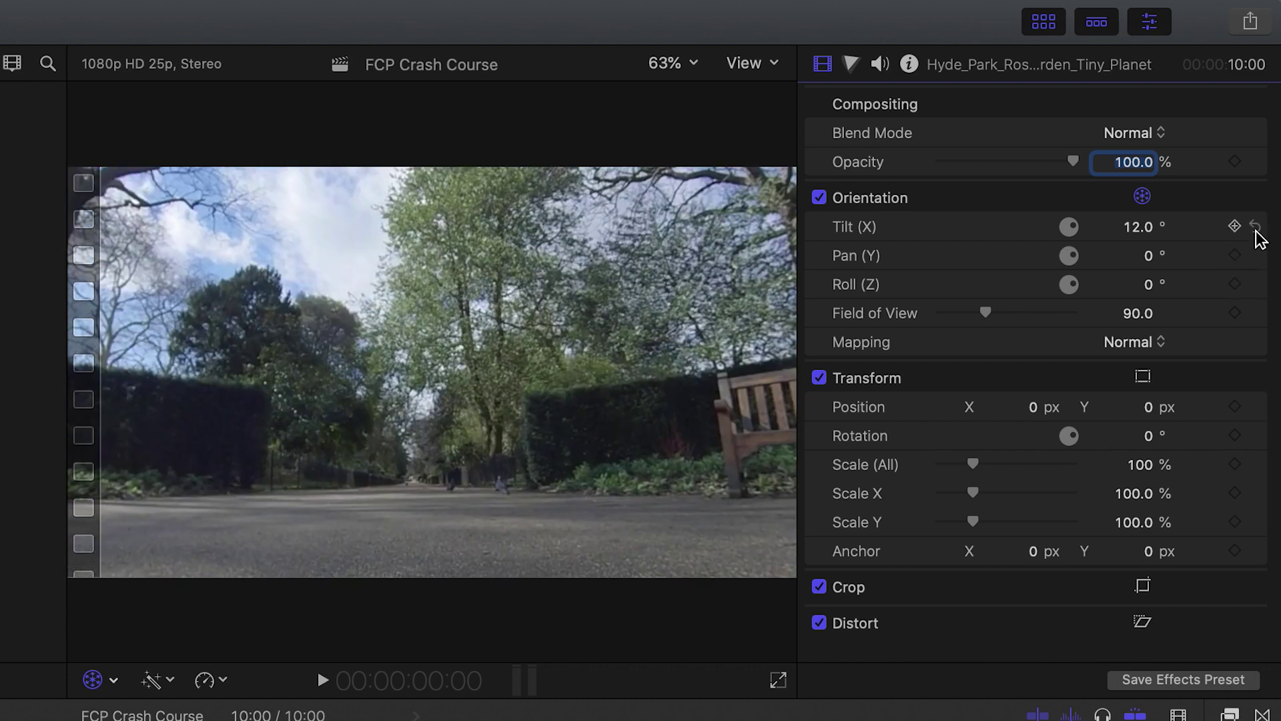
pyautogui.click(1256, 227)
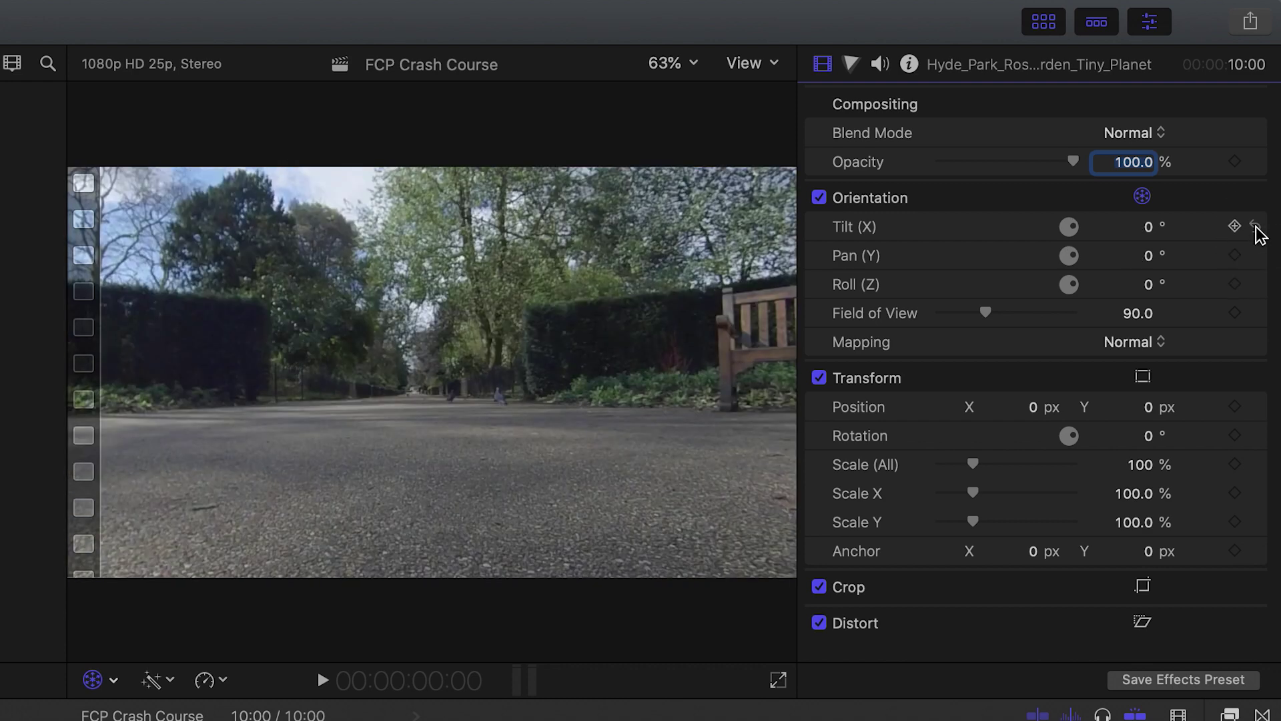
pyautogui.click(758, 73)
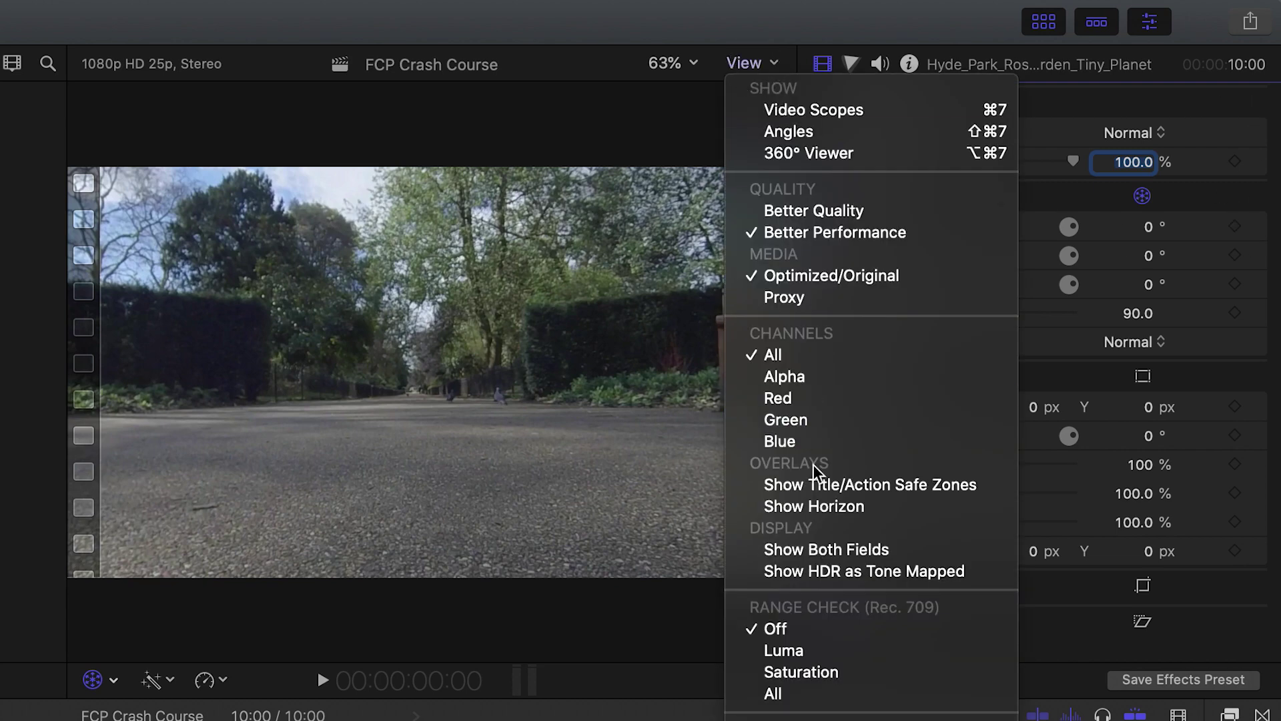
# Show horizon guides, roll the image to -21°, then reset Roll to 0°.
pyautogui.click(817, 506)
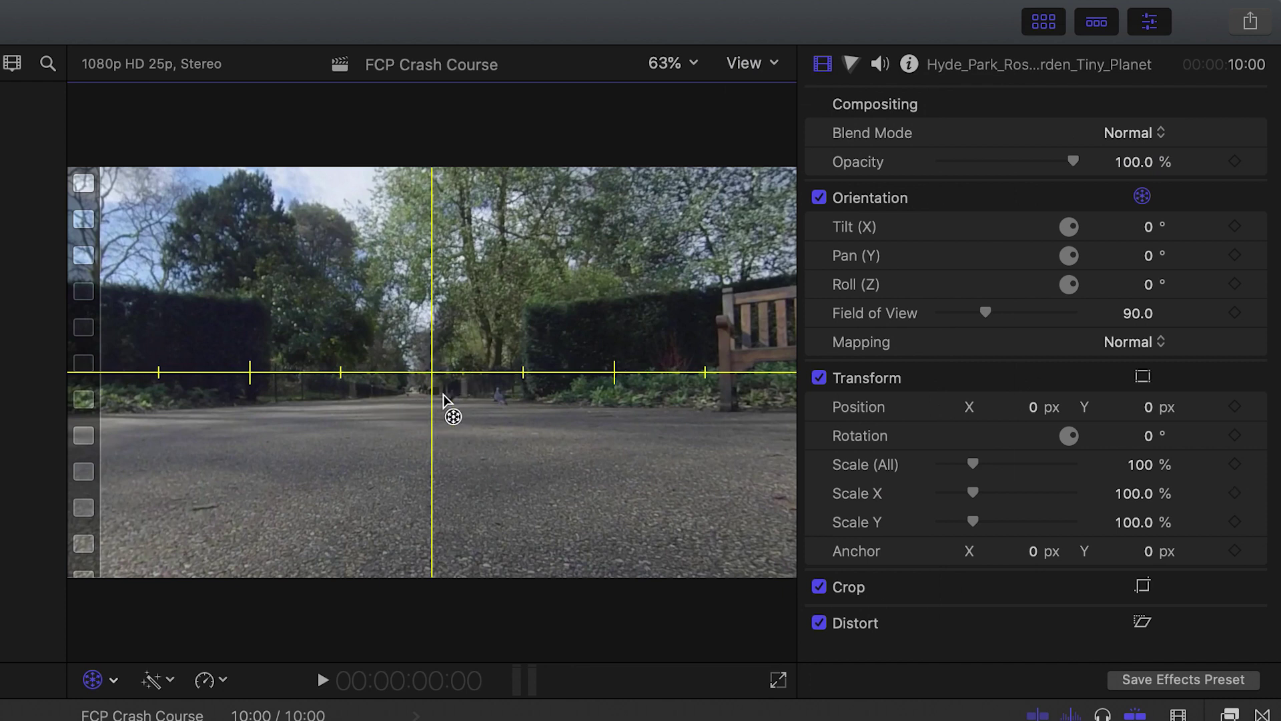
pyautogui.click(1149, 285)
pyautogui.moveTo(1150, 282)
pyautogui.mouseDown()
pyautogui.moveTo(1151, 265)
pyautogui.moveTo(1152, 296)
pyautogui.mouseUp()
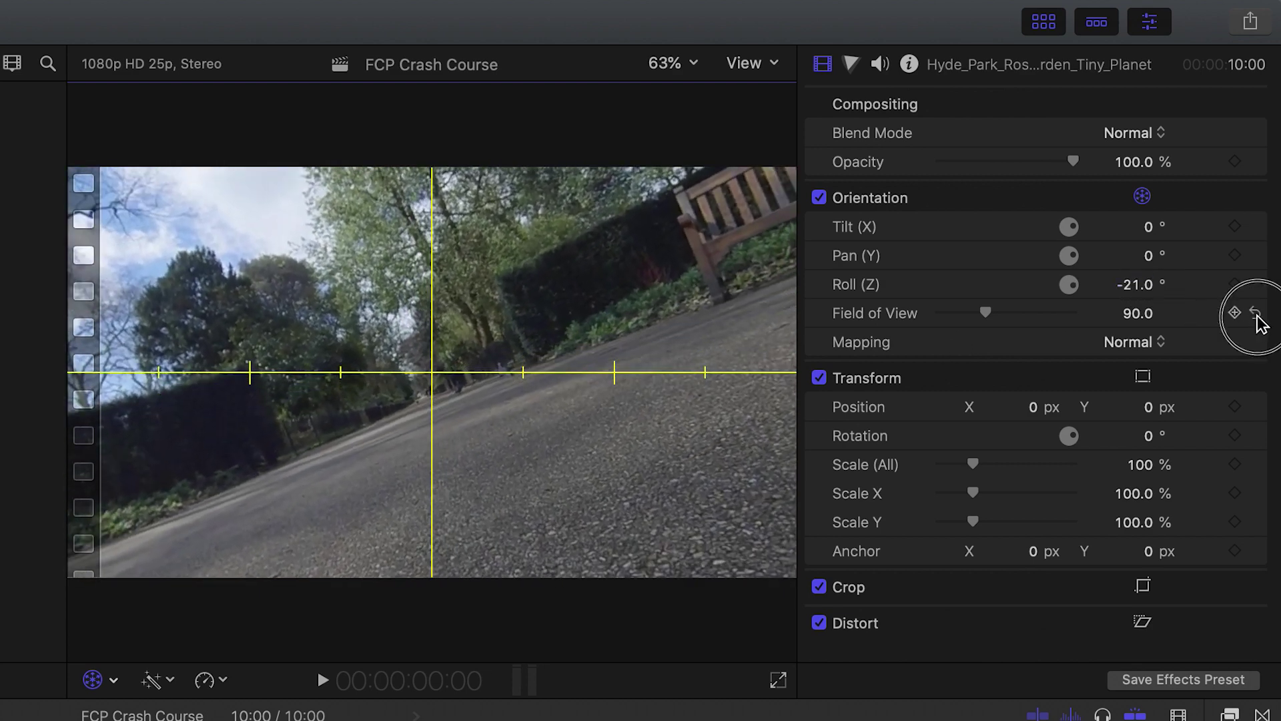
pyautogui.click(1256, 284)
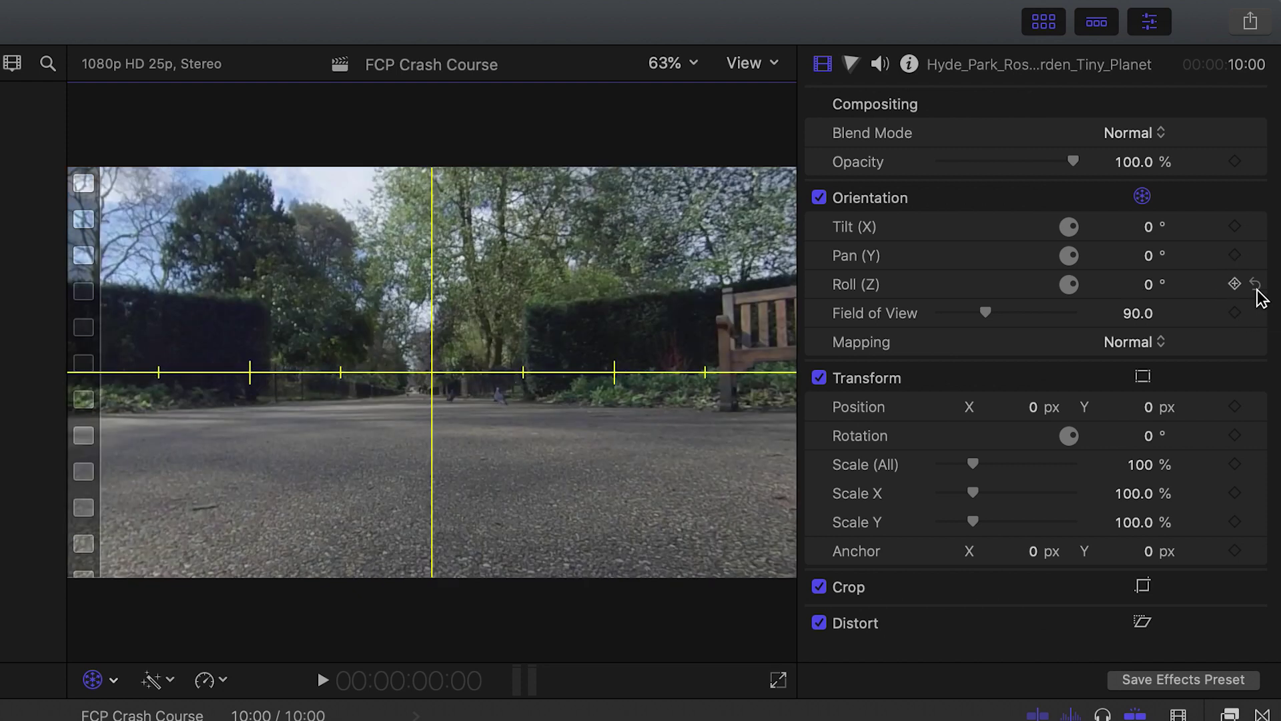
pyautogui.click(1143, 351)
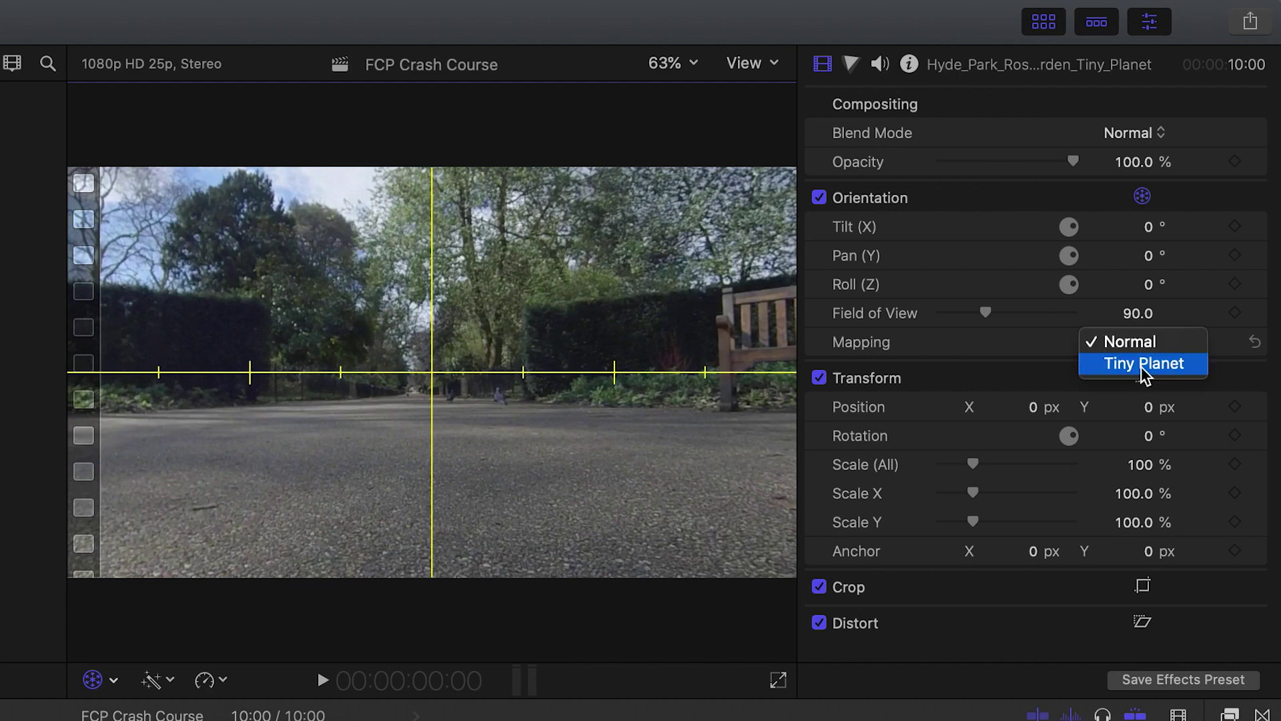
# Set Mapping to Tiny Planet and spin Pan (Y) to -91.5°.
pyautogui.click(1142, 364)
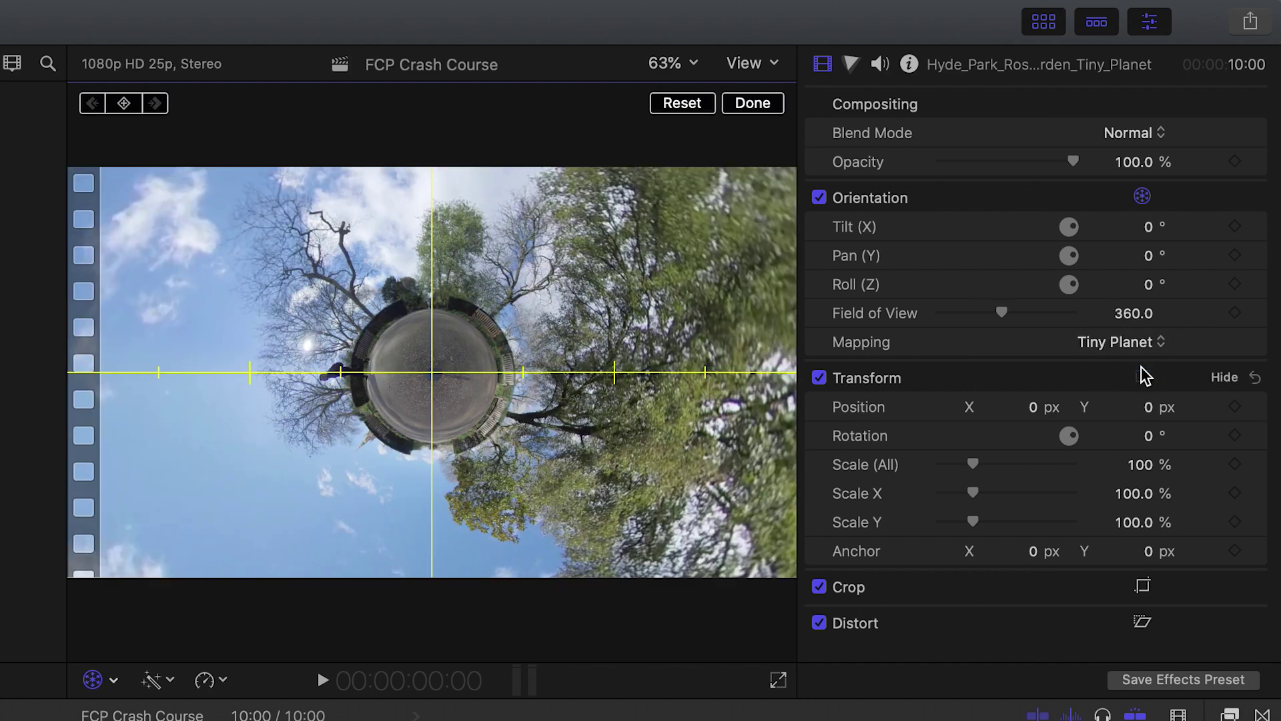
pyautogui.click(1148, 257)
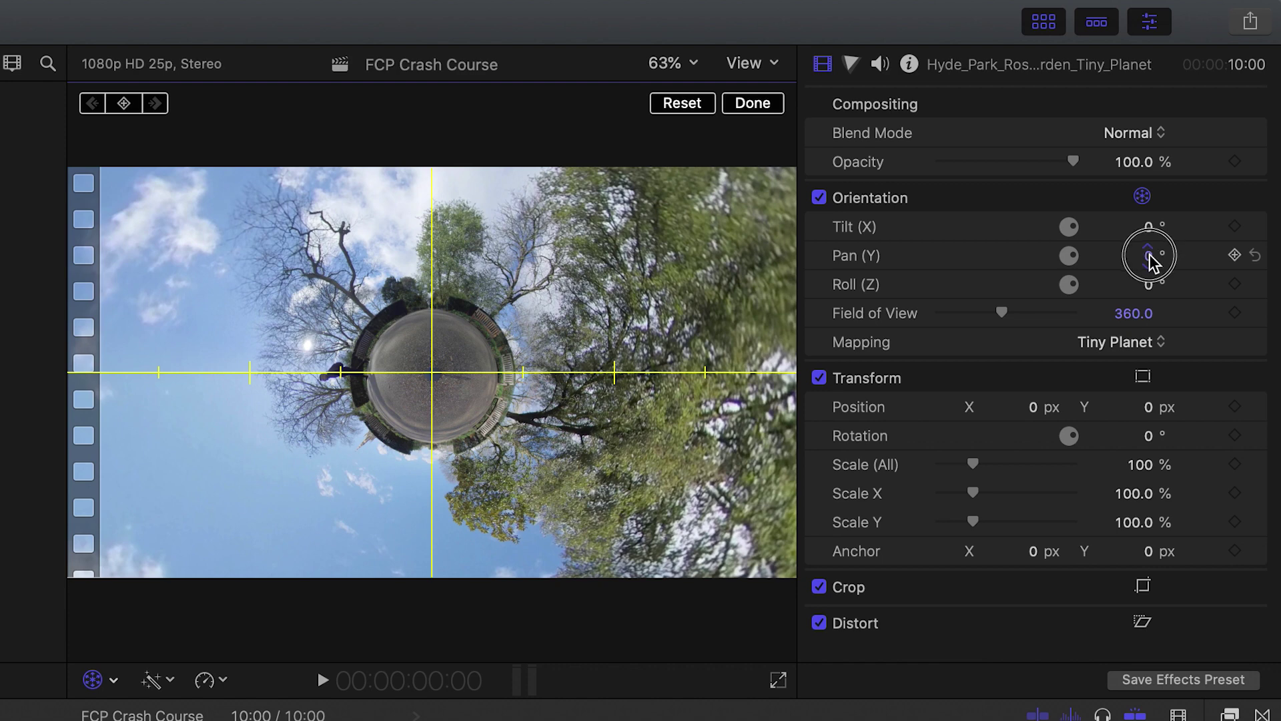
pyautogui.moveTo(1149, 260); pyautogui.dragTo(1088, 260)
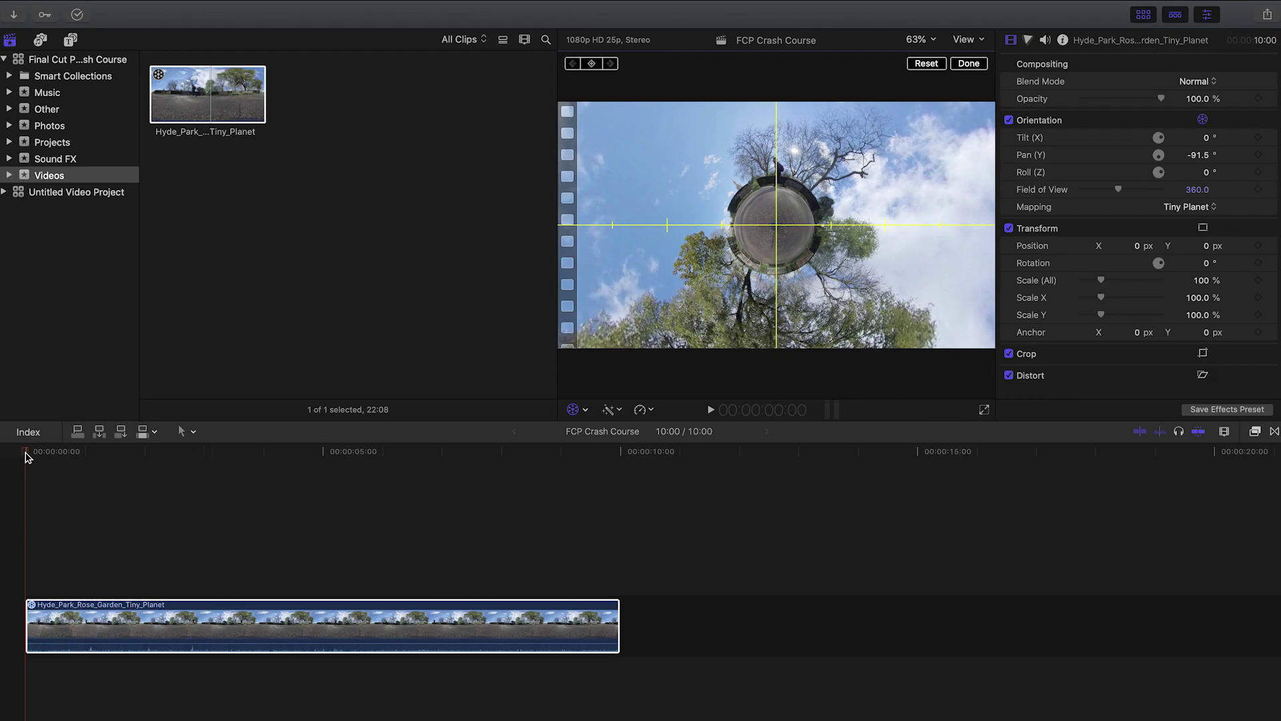
# Add Tilt, Pan and Roll keyframes at the clip's first frame.
pyautogui.click(25, 456)
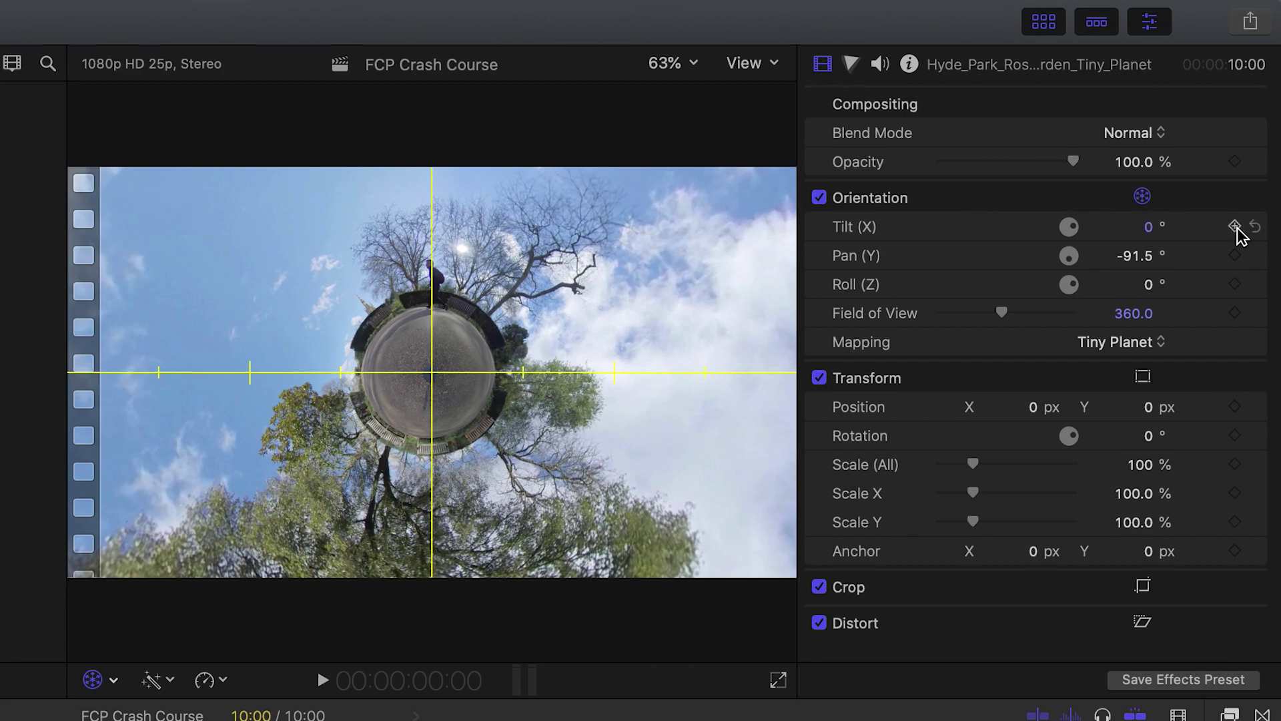
pyautogui.click(1235, 227)
pyautogui.click(1236, 256)
pyautogui.click(1236, 284)
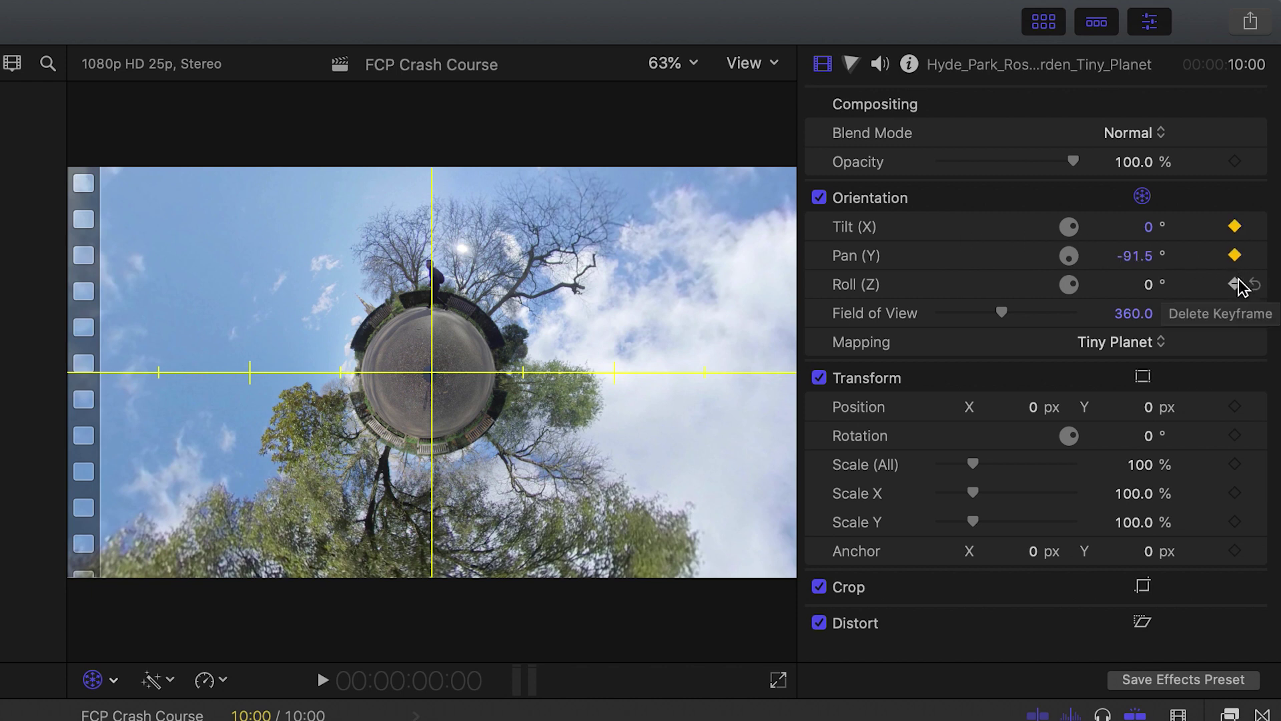
# Add a -689.2° Pan keyframe at 9:21 and play back the rolling tiny planet.
pyautogui.press('space')
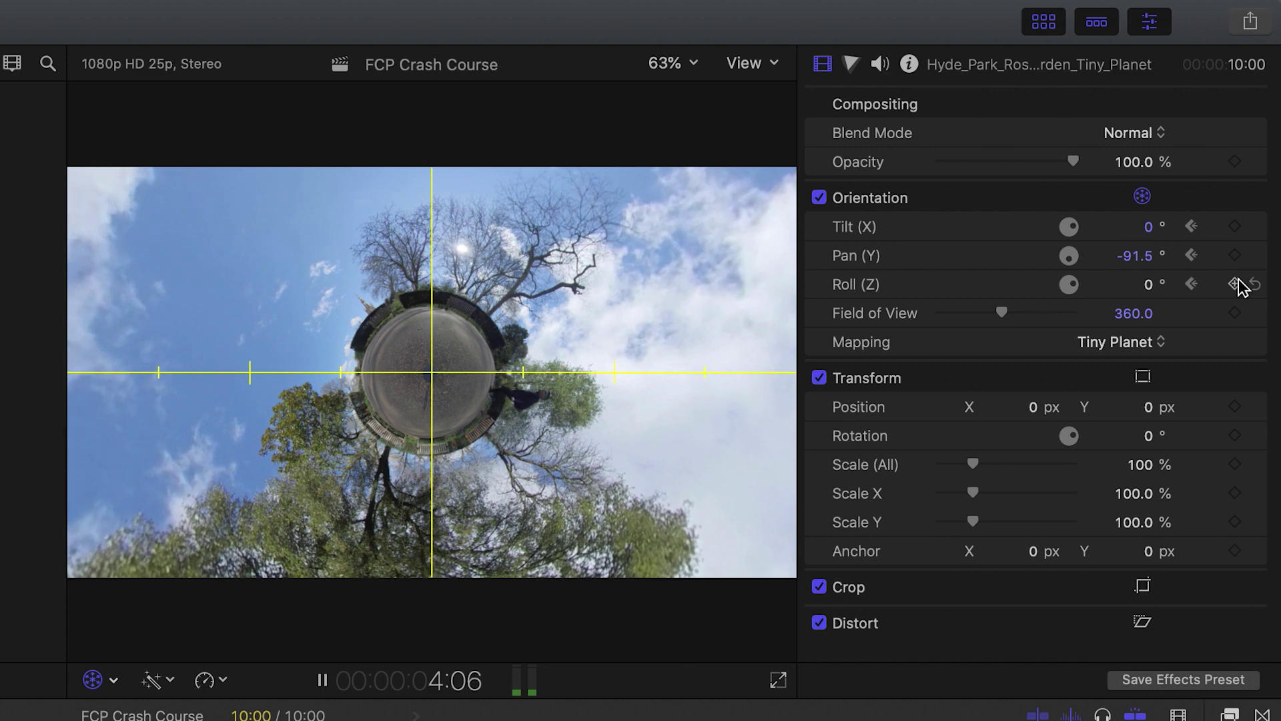
pyautogui.press('space')
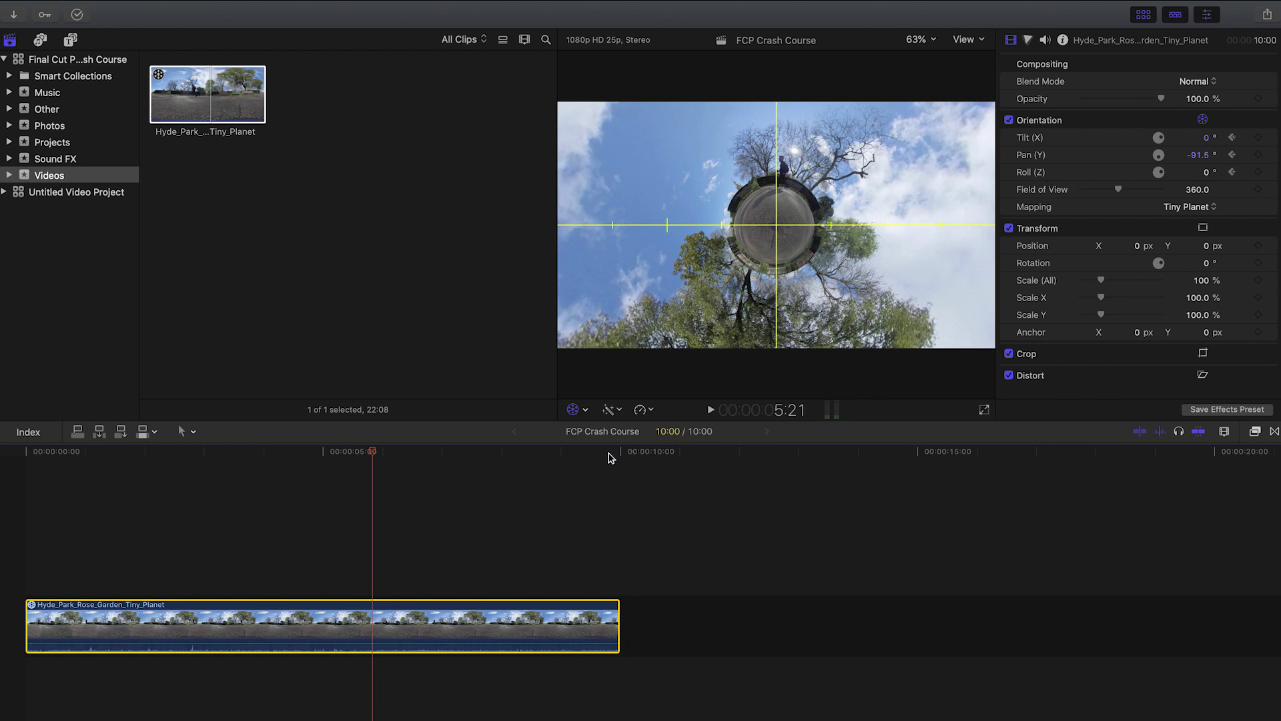
pyautogui.click(610, 454)
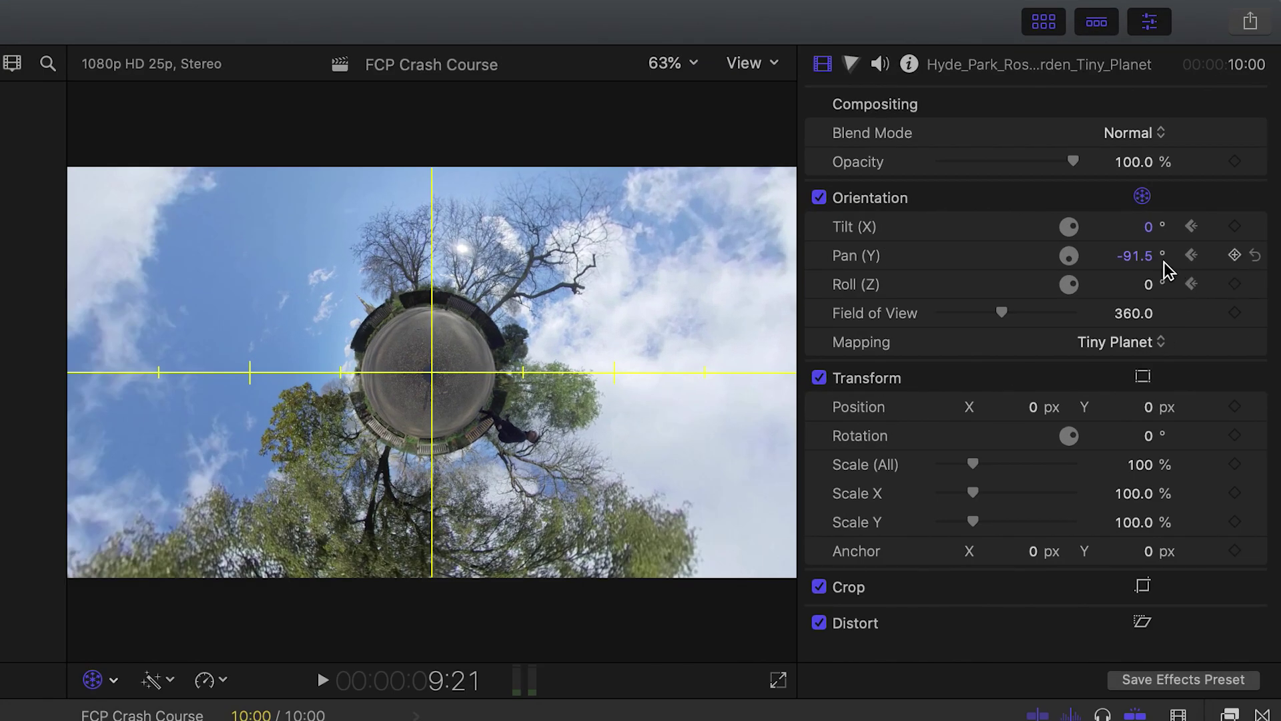
pyautogui.moveTo(1130, 256)
pyautogui.mouseDown()
pyautogui.moveTo(1130, 281)
pyautogui.moveTo(1130, 265)
pyautogui.mouseUp()
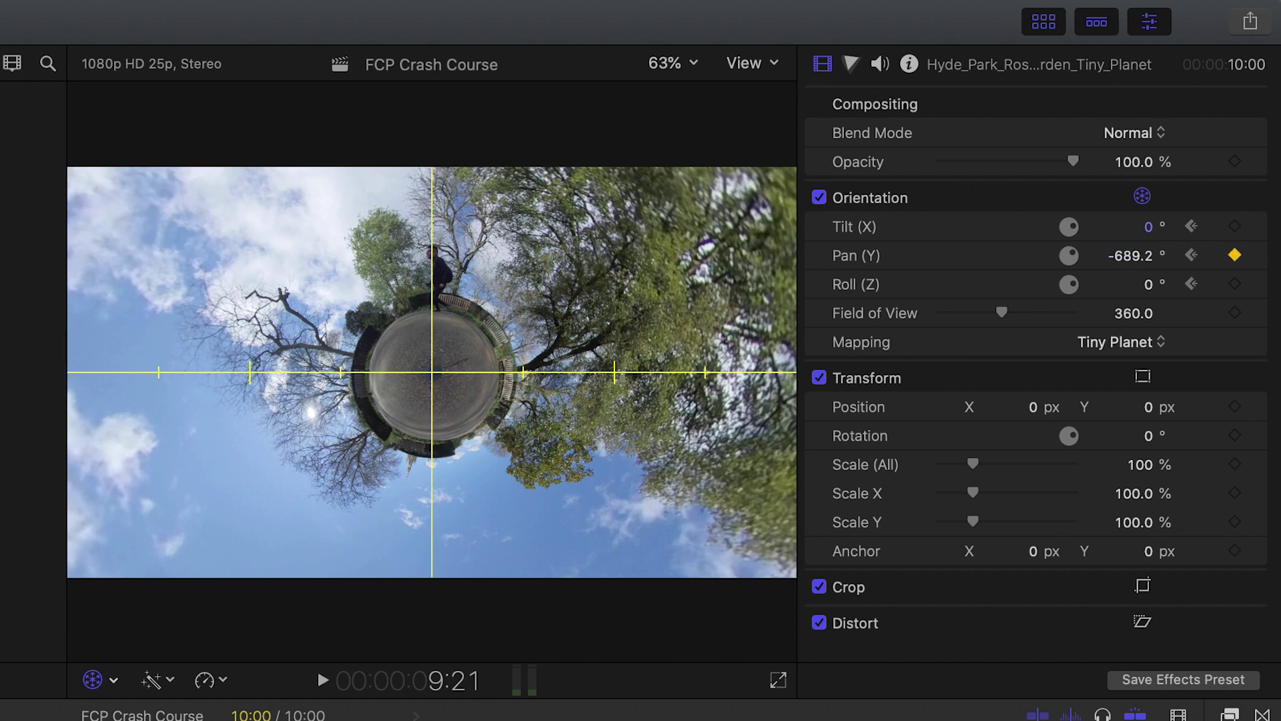
pyautogui.press('Home')
pyautogui.press('space')
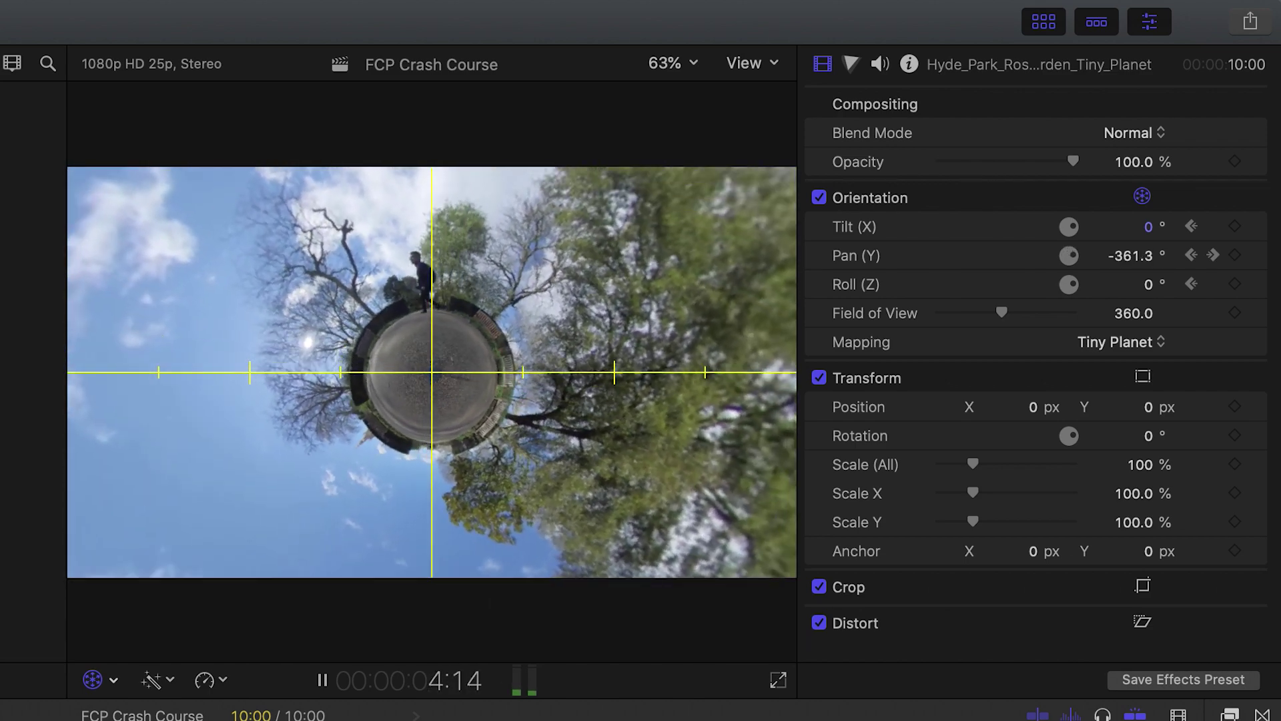
pyautogui.press('space')
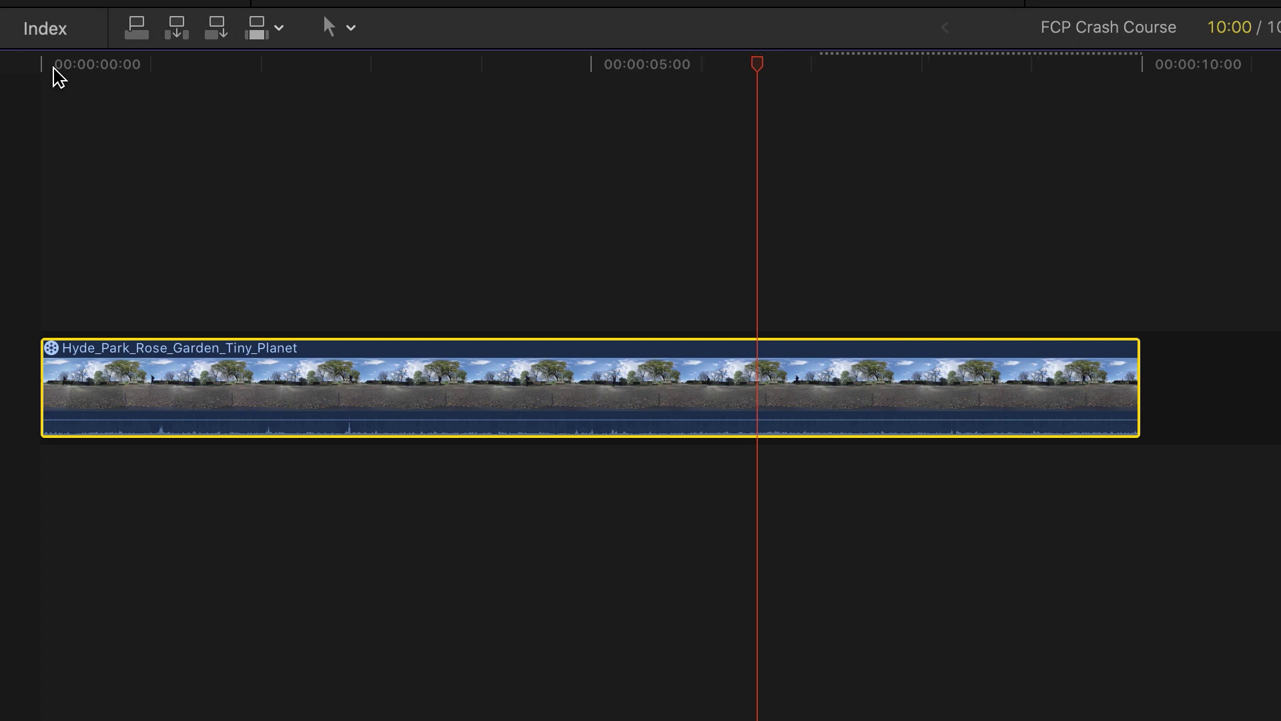
# In Show Video Animation, drag the Orientation end keyframe from 9:21 to the clip's last frame.
pyautogui.rightClick(585, 385)
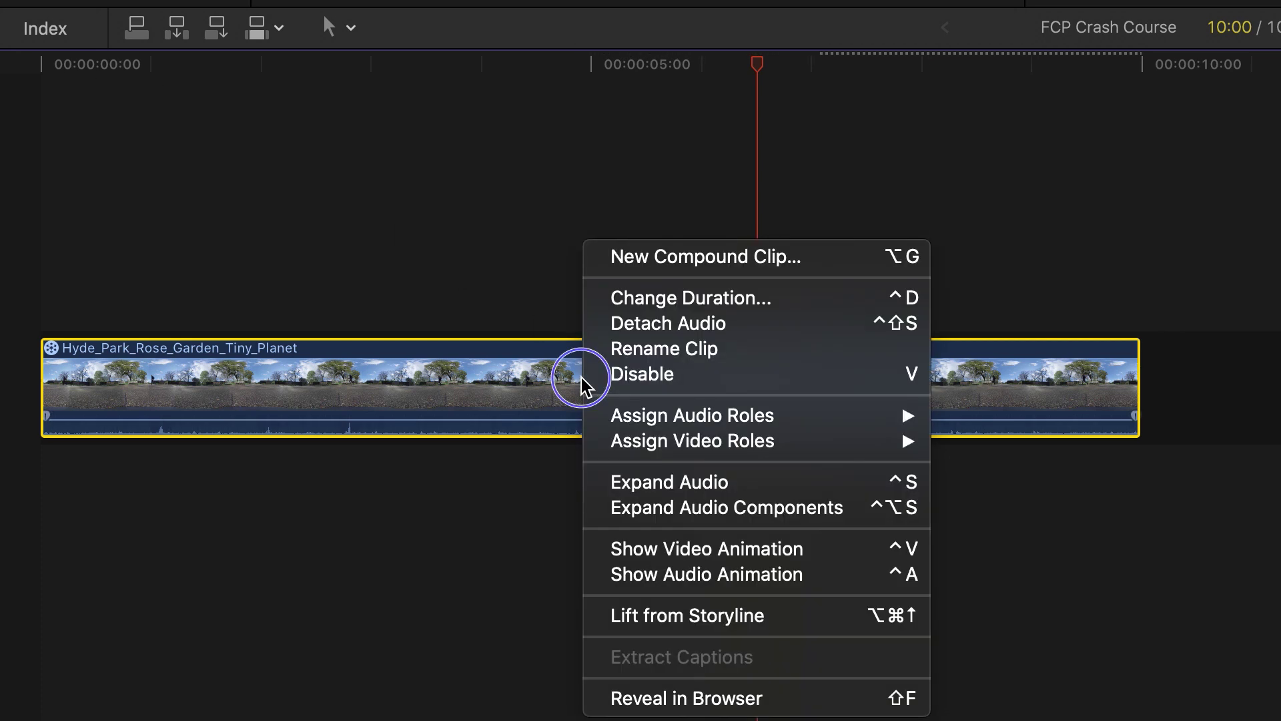
pyautogui.click(662, 554)
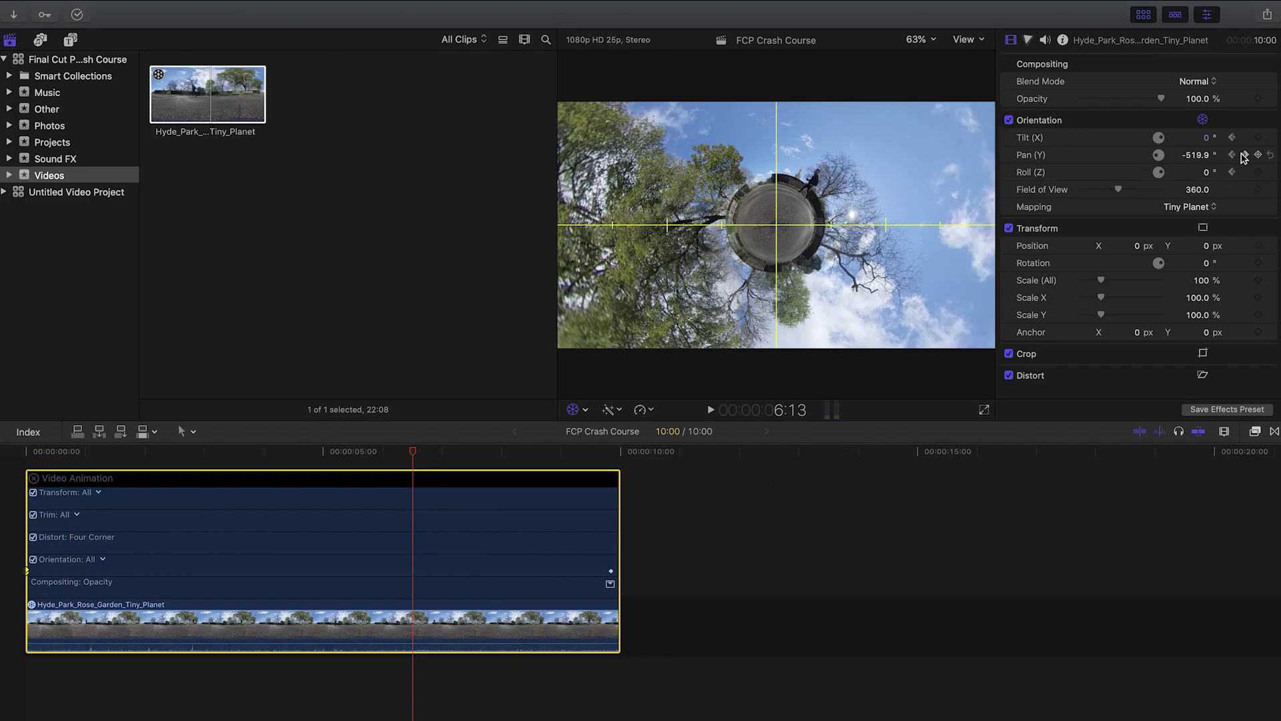
pyautogui.click(1244, 155)
pyautogui.click(1234, 156)
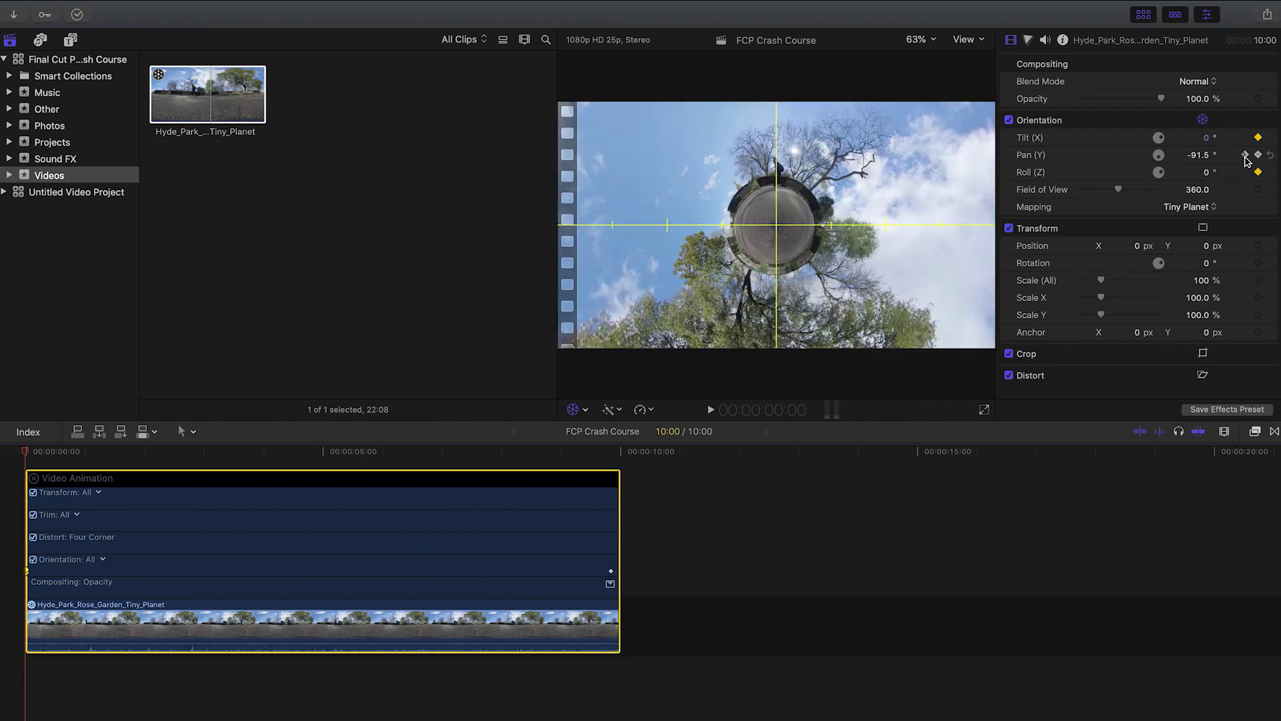
pyautogui.click(1246, 156)
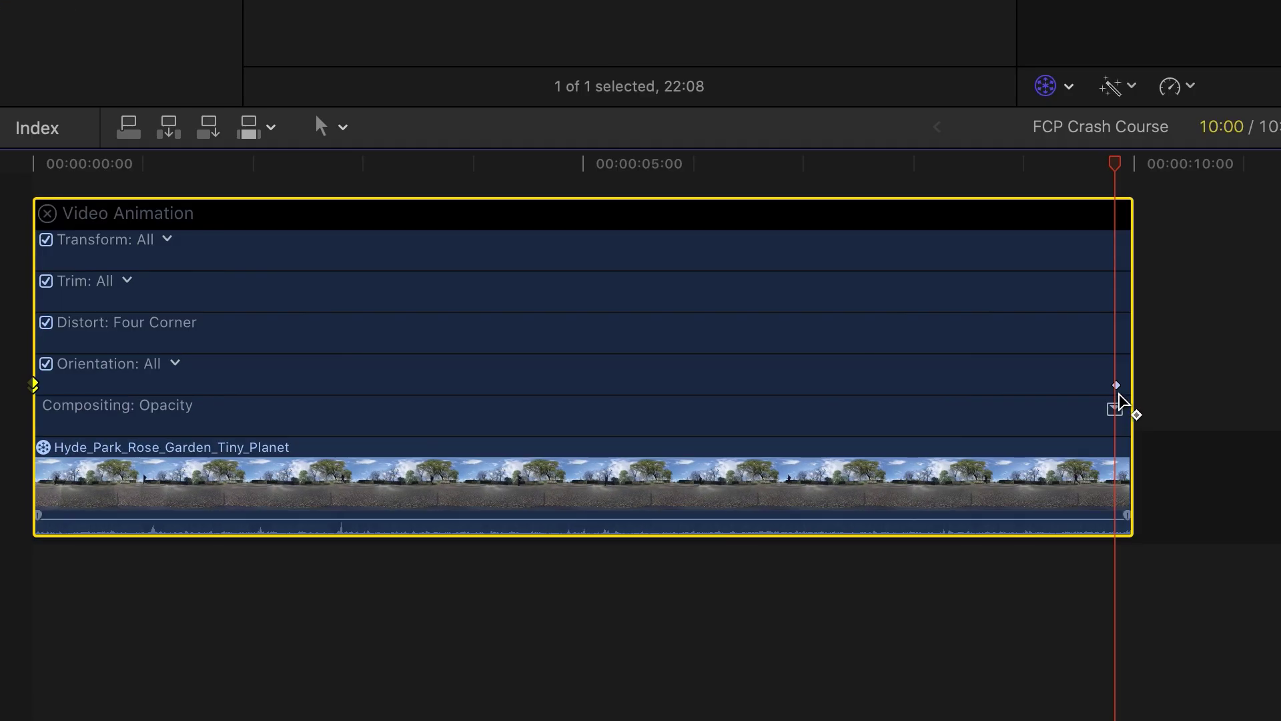
pyautogui.click(611, 572)
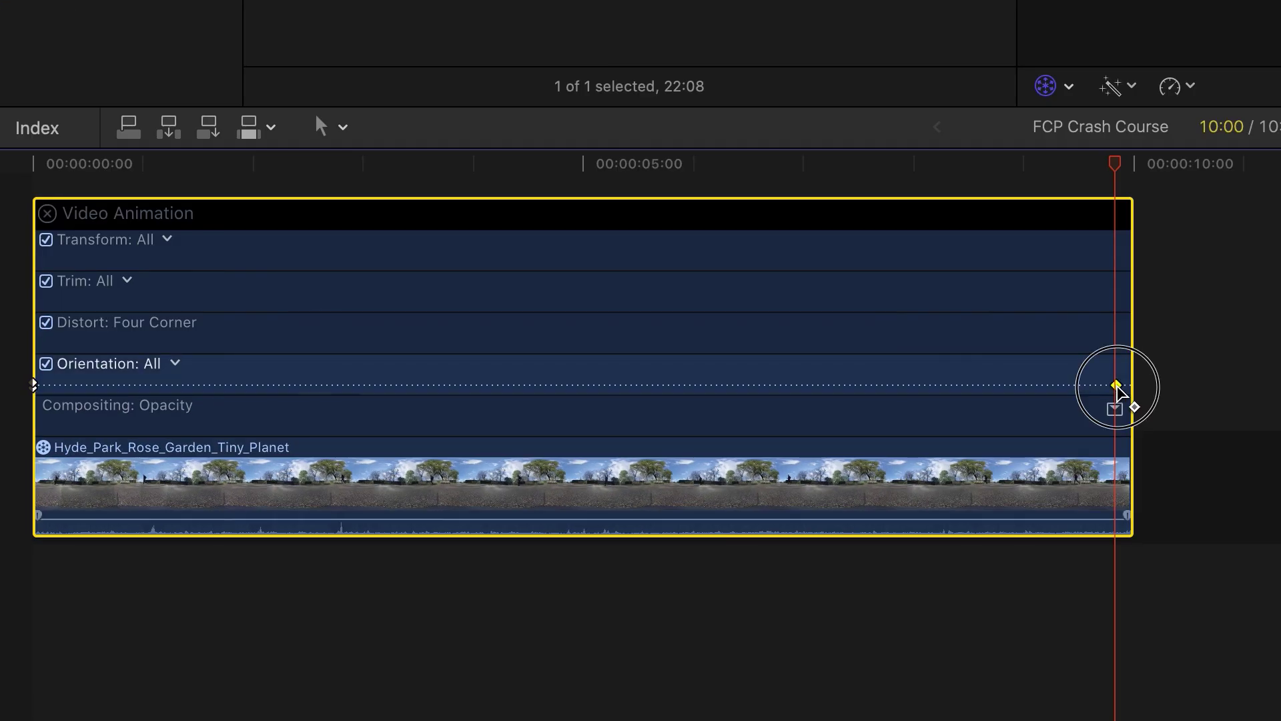
pyautogui.moveTo(1117, 387); pyautogui.dragTo(1129, 385)
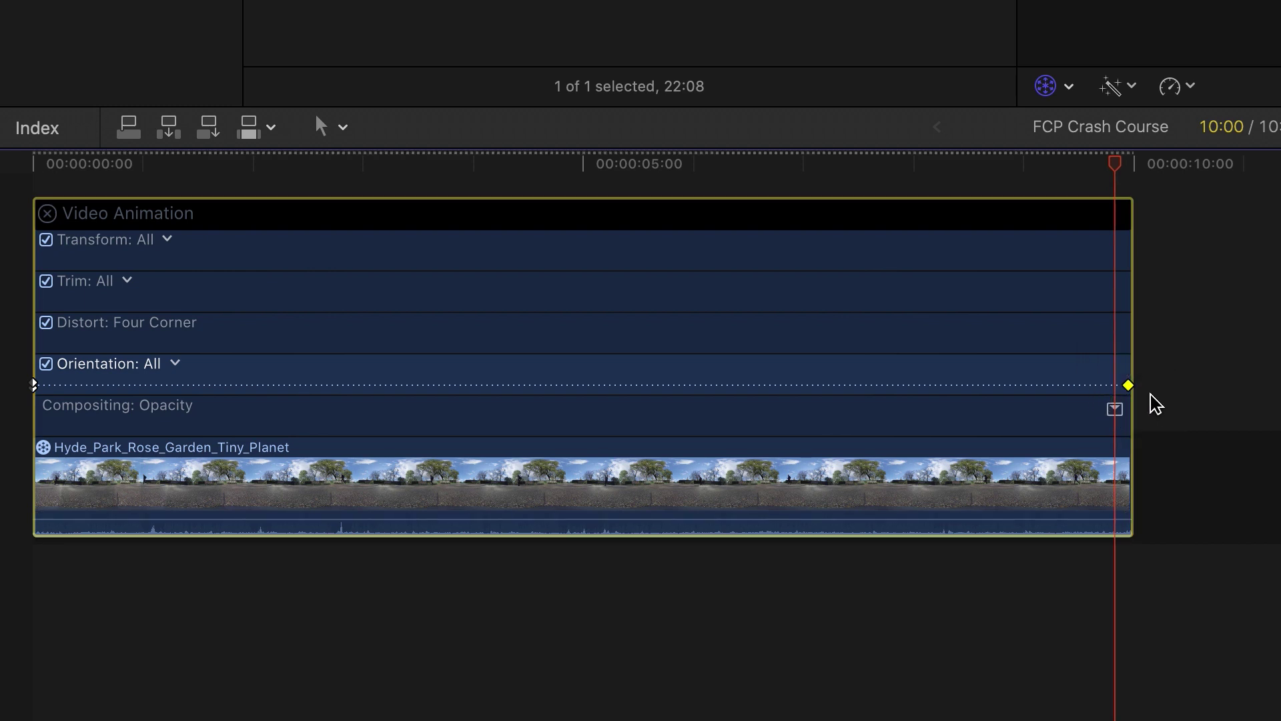
pyautogui.click(48, 215)
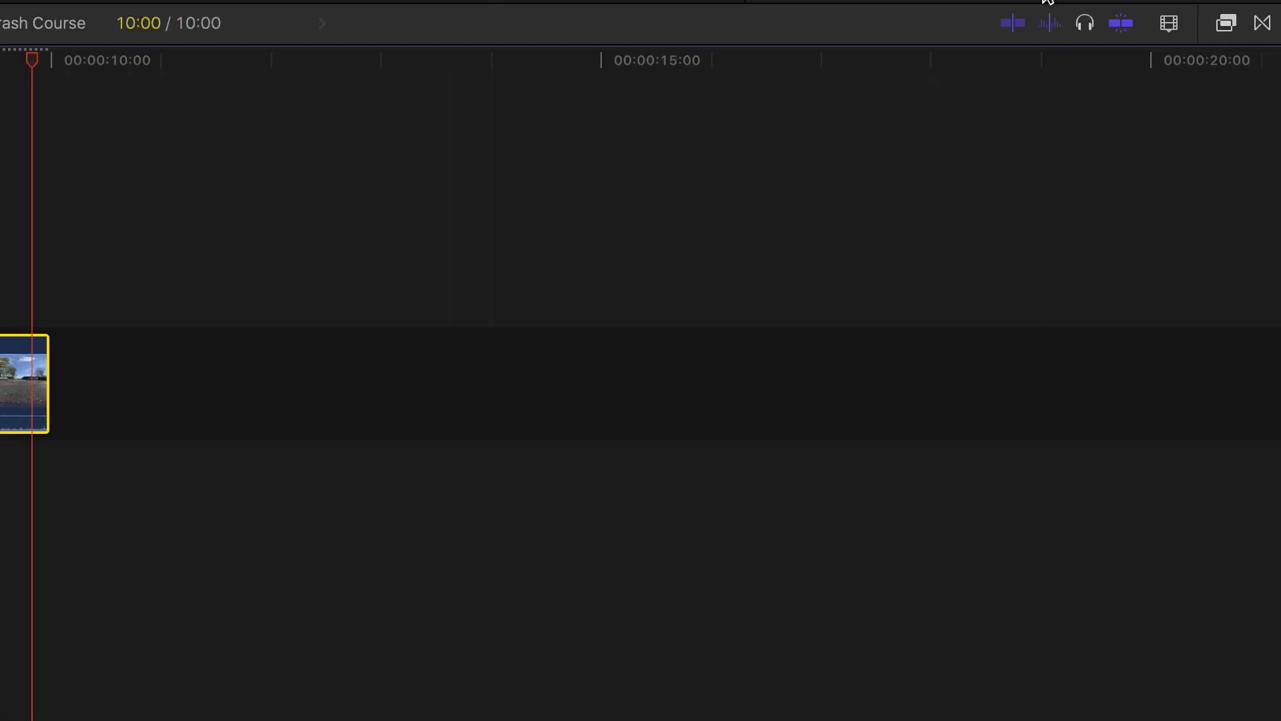
# Search the Effects browser for 'cu' and apply Custom LUT to the tiny-planet clip.
pyautogui.click(1228, 28)
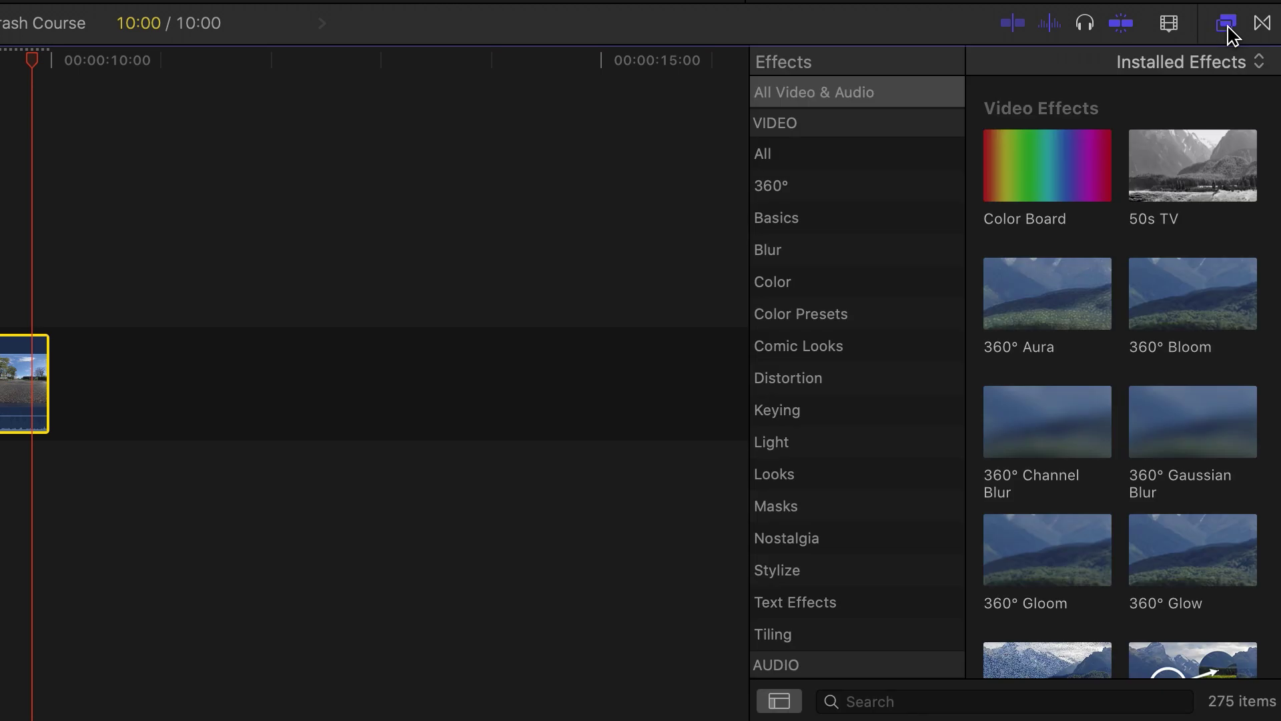
pyautogui.click(914, 703)
pyautogui.write('custom')
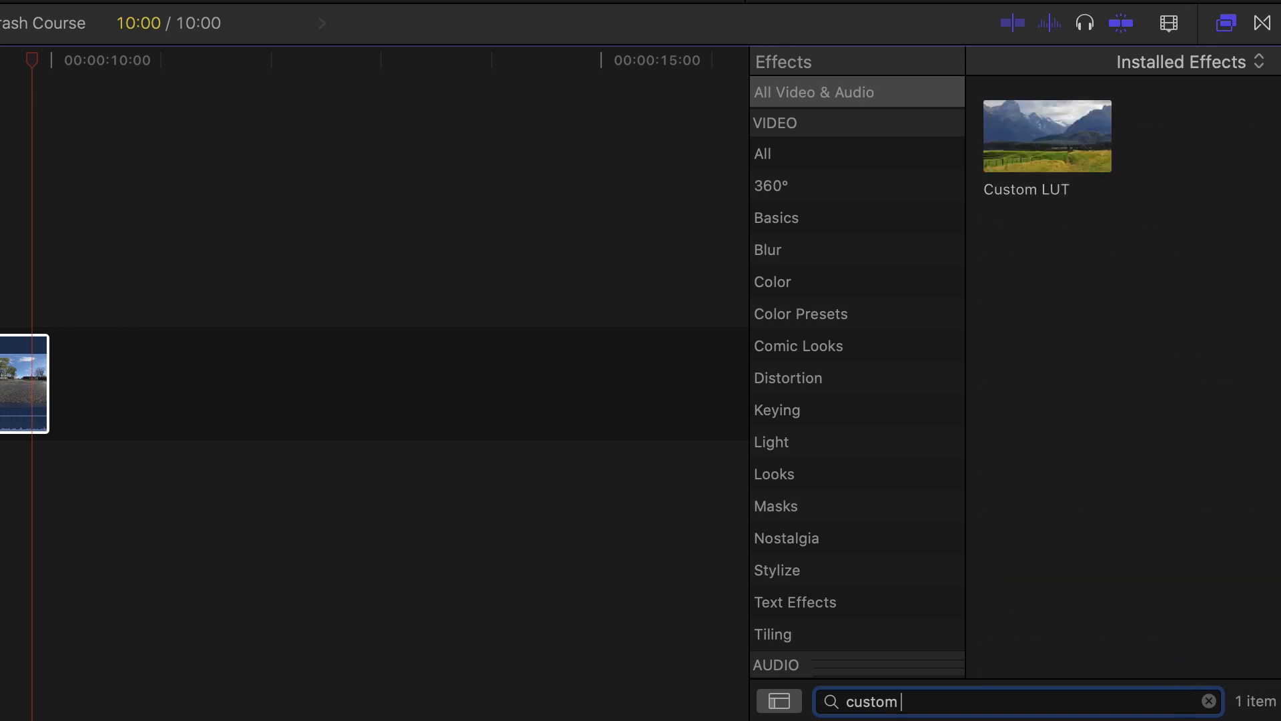
pyautogui.click(1031, 165)
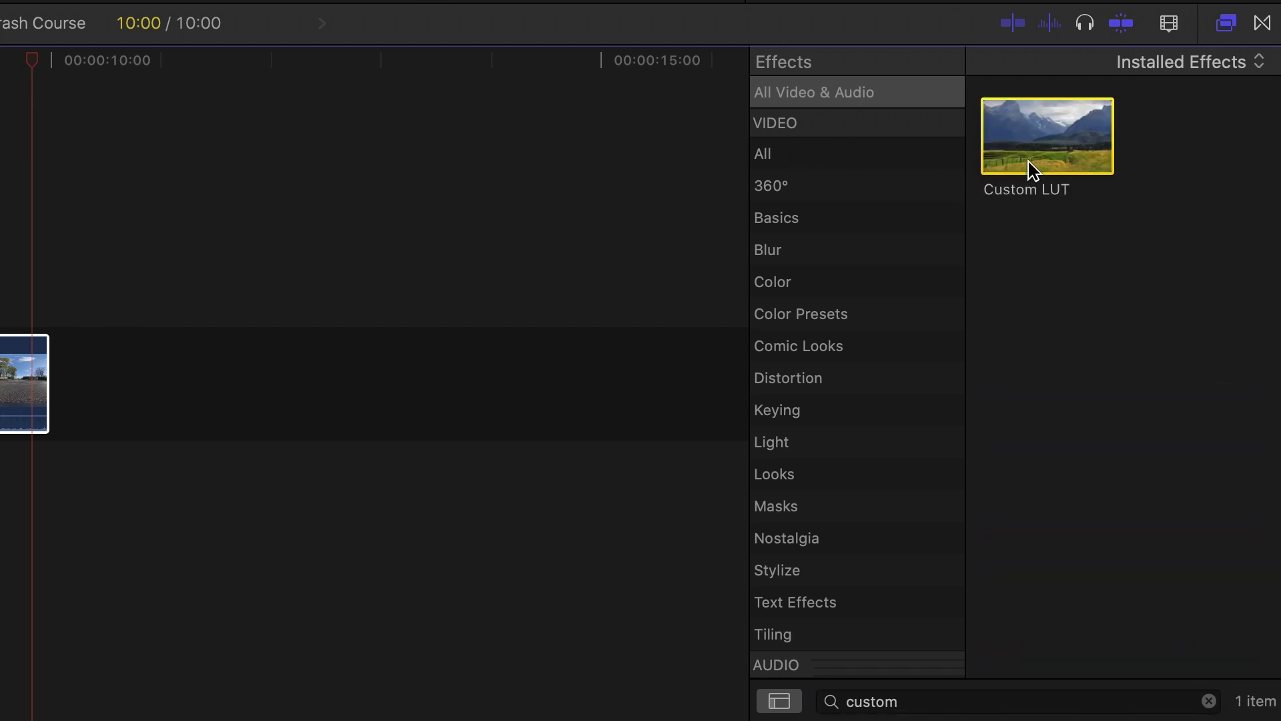
pyautogui.doubleClick(1031, 165)
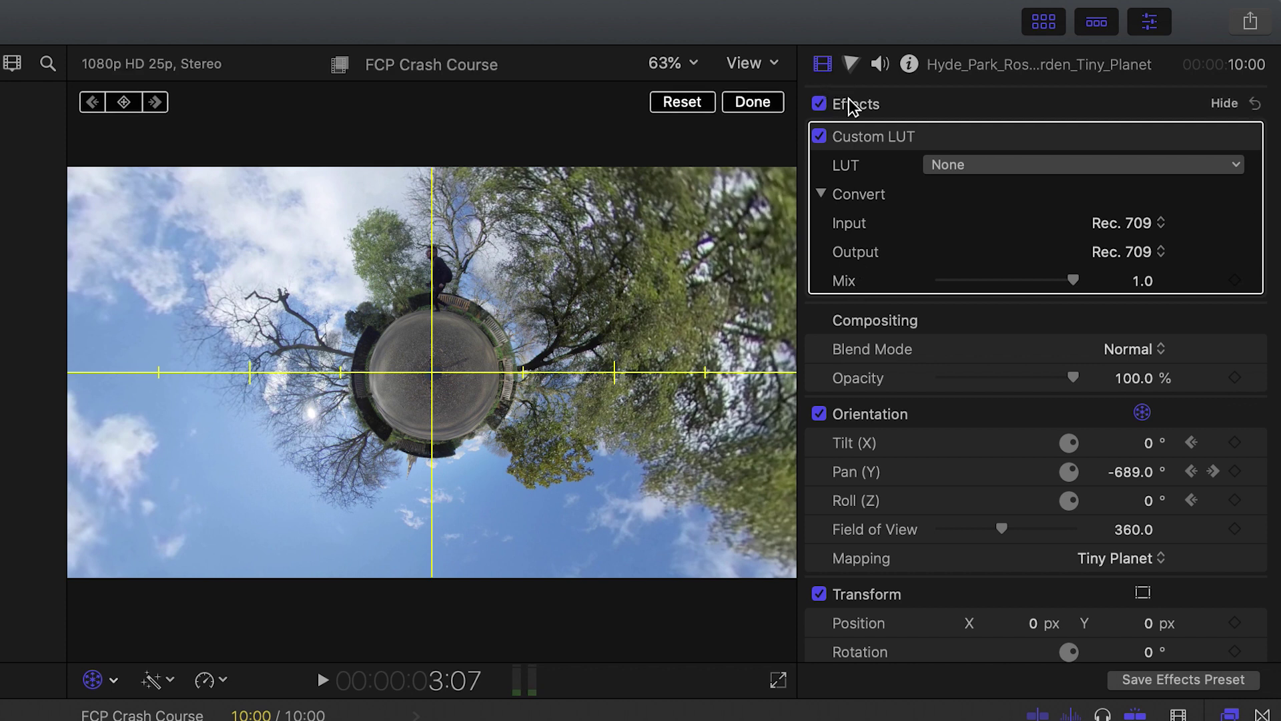
pyautogui.click(920, 140)
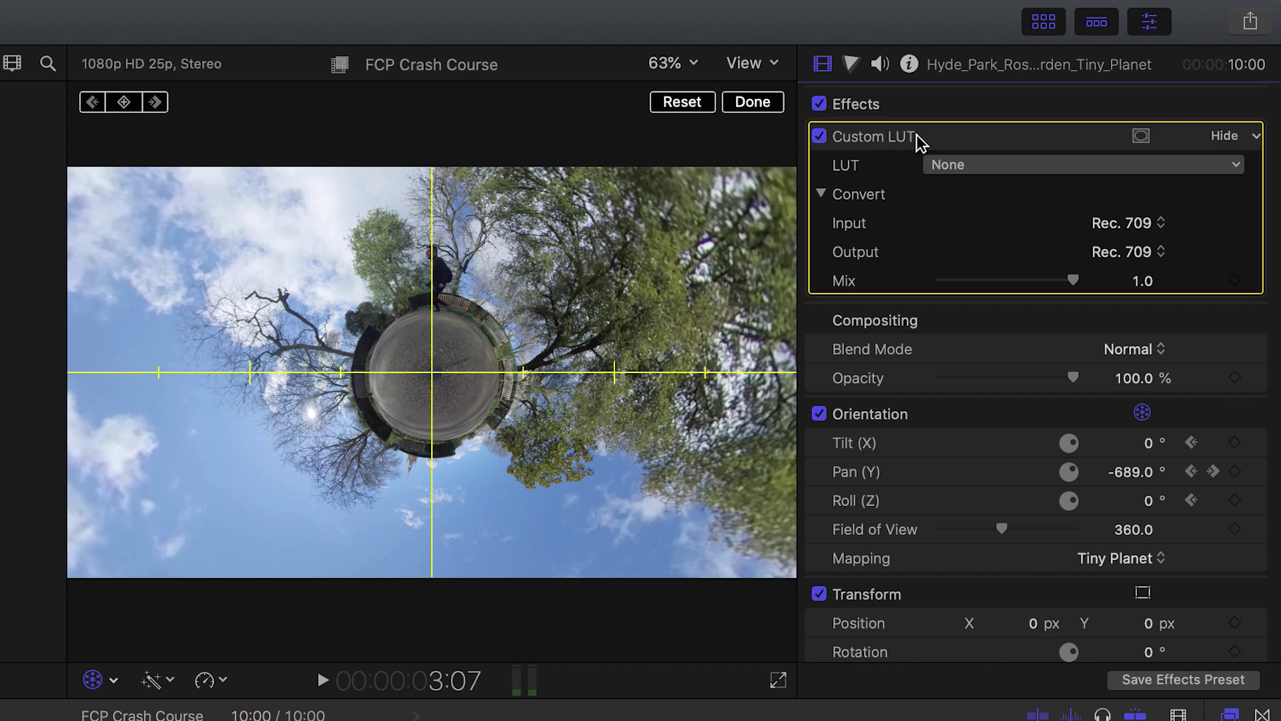
# Load ONE-X-LUT-Final-V1.0.0.cube from Universal Library Of Resources > ONE X and set Mix to 0.5.
pyautogui.click(961, 167)
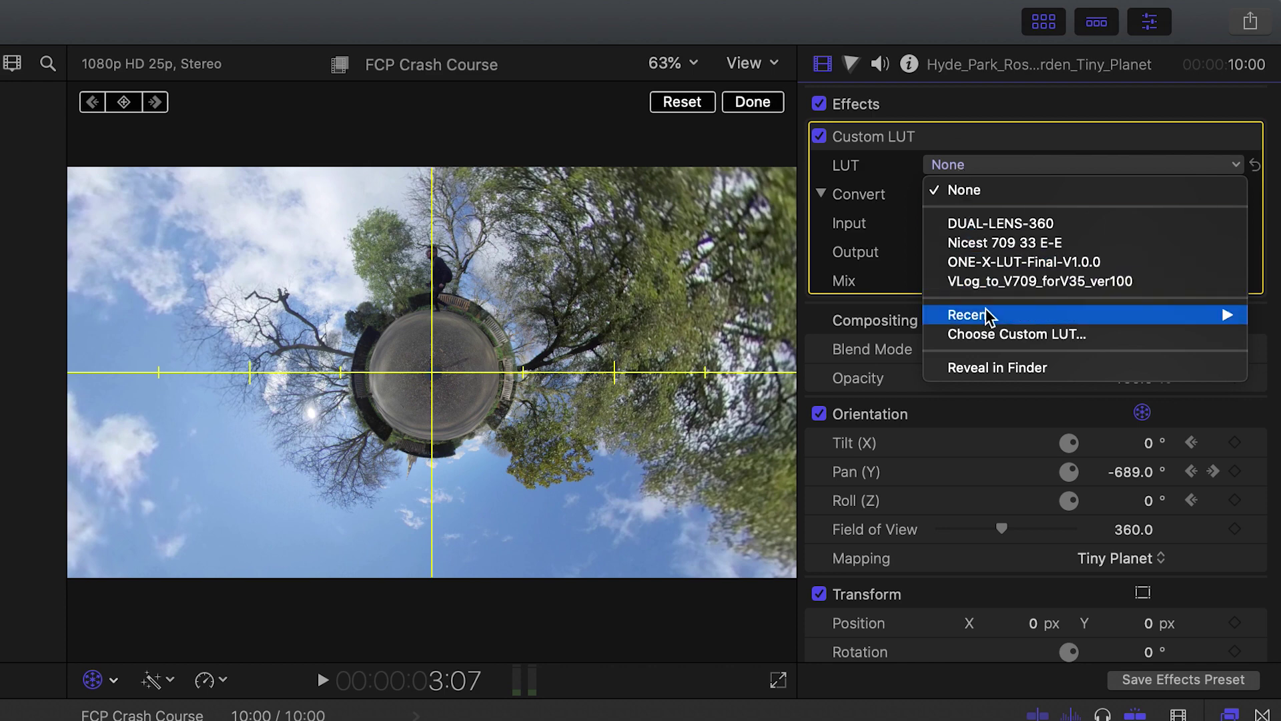
pyautogui.click(1001, 334)
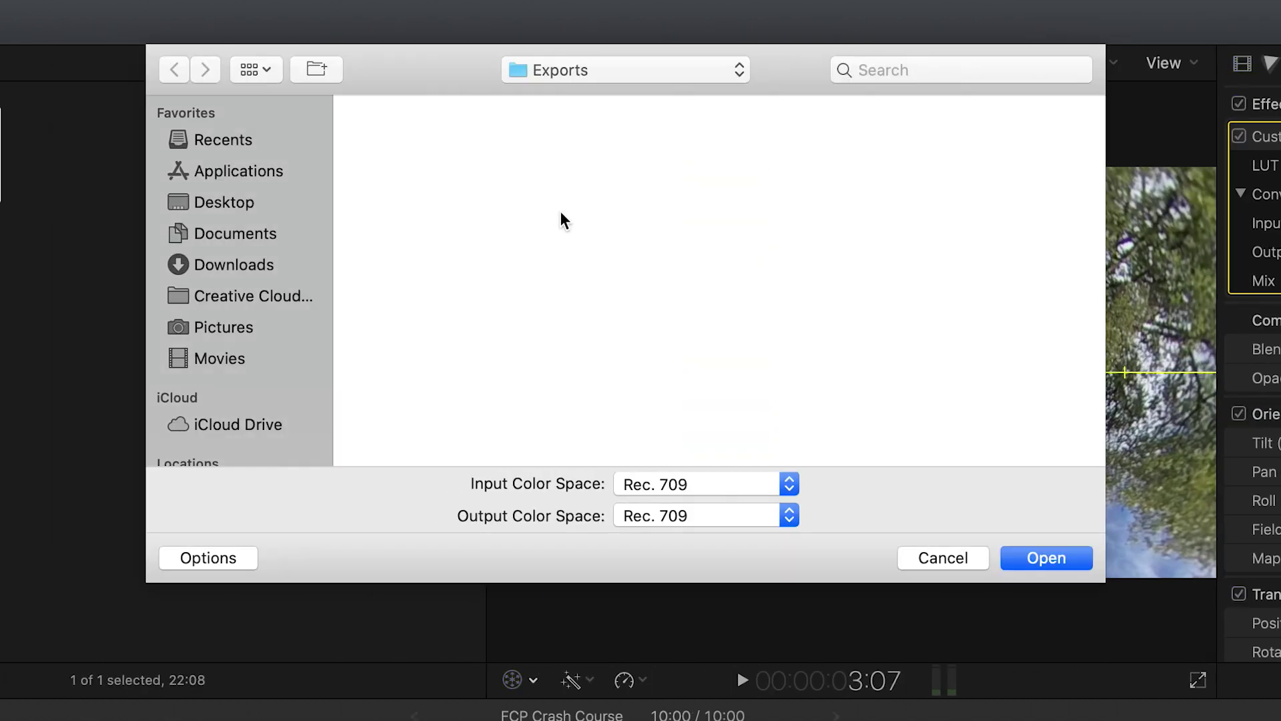
pyautogui.click(294, 237)
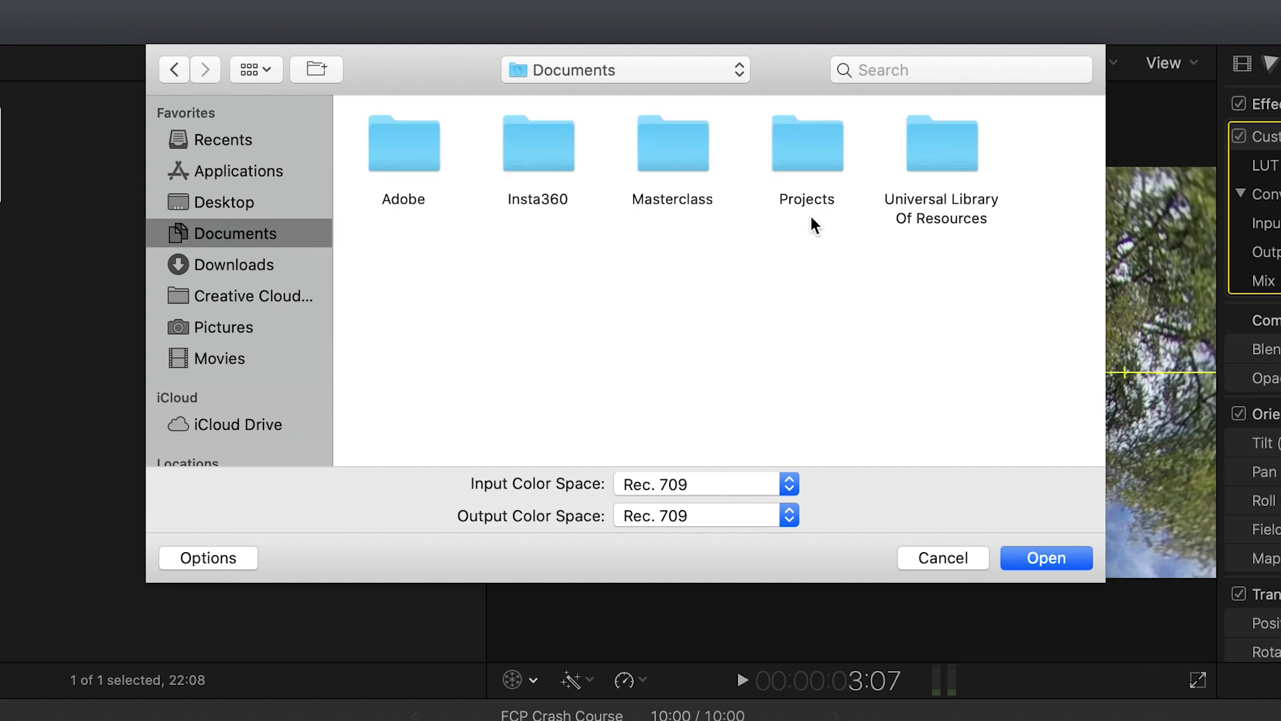
pyautogui.doubleClick(924, 149)
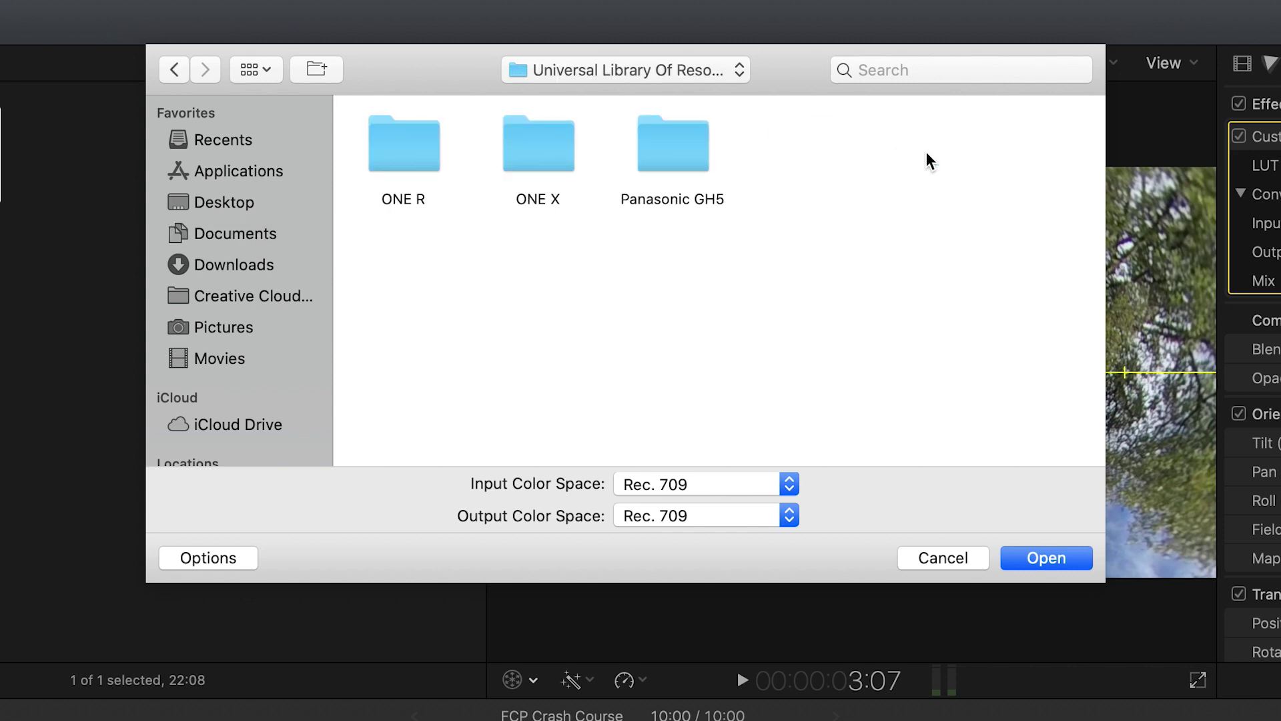
pyautogui.doubleClick(520, 141)
pyautogui.click(408, 167)
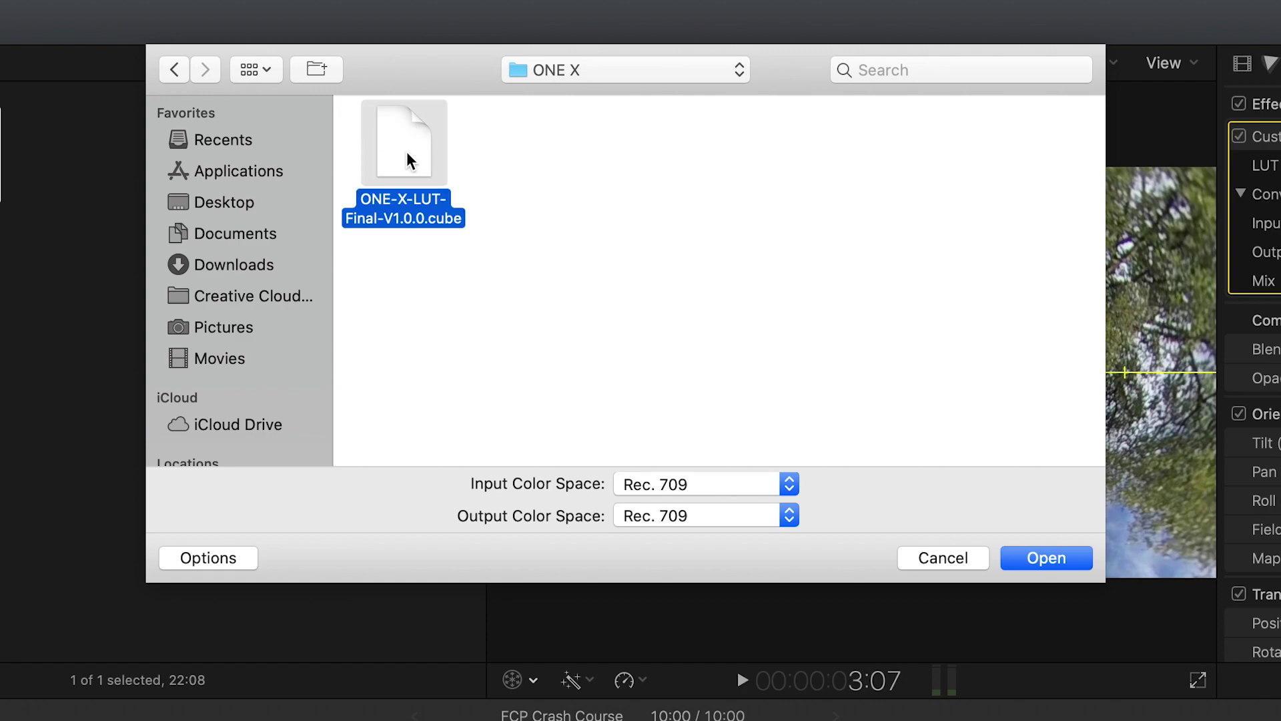
pyautogui.click(1045, 567)
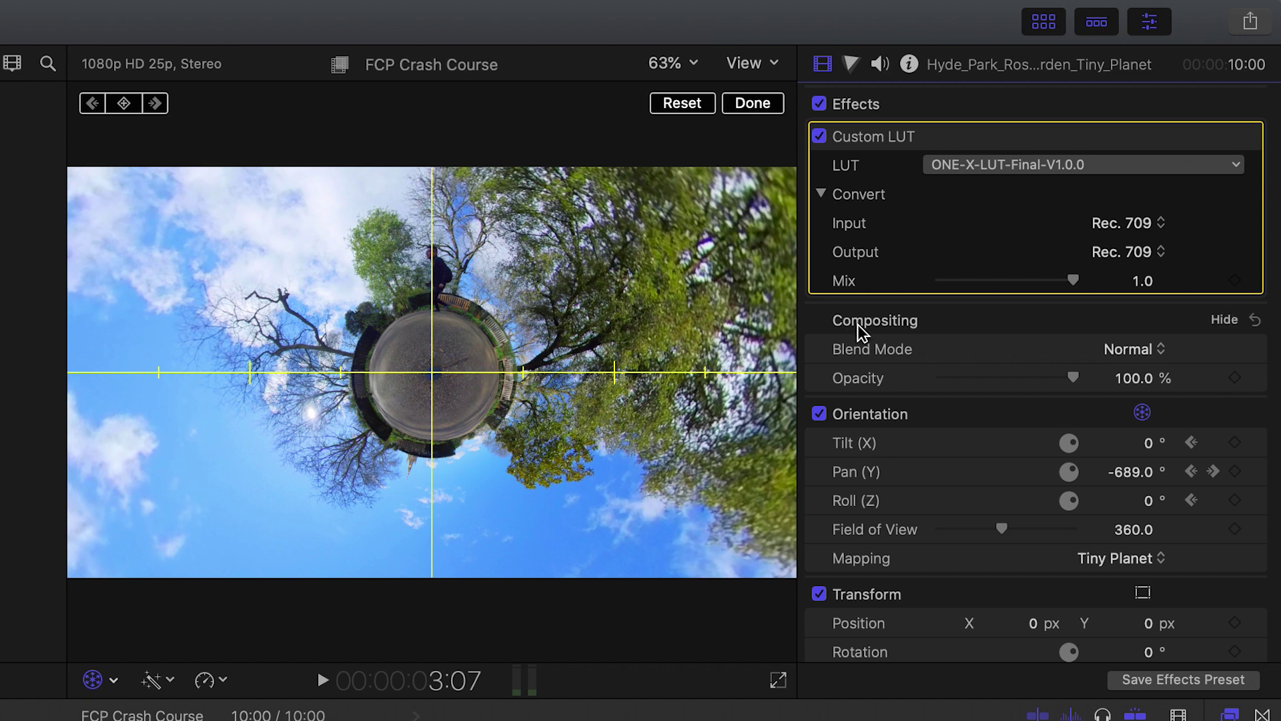
pyautogui.moveTo(1073, 281); pyautogui.dragTo(1008, 280)
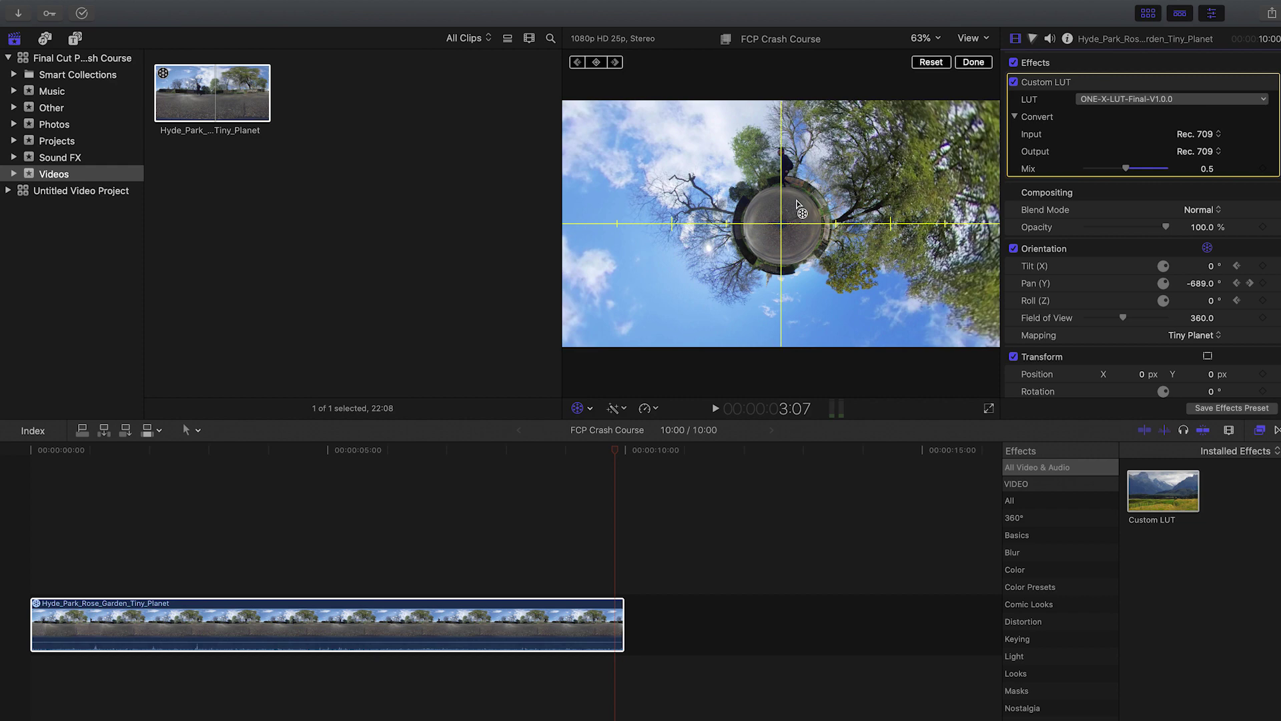
# Hide the Browser and Inspector, then play the 10-second tiny-planet clip from its start and stop.
pyautogui.click(1147, 14)
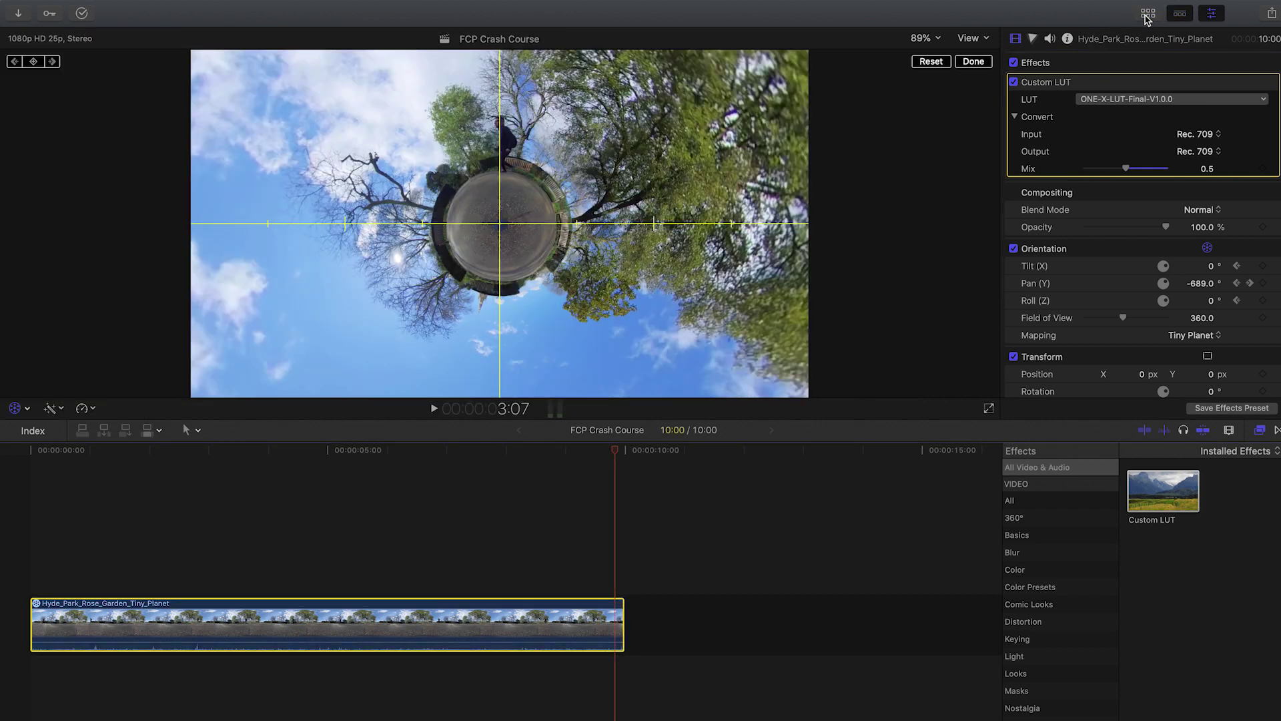
pyautogui.click(1210, 19)
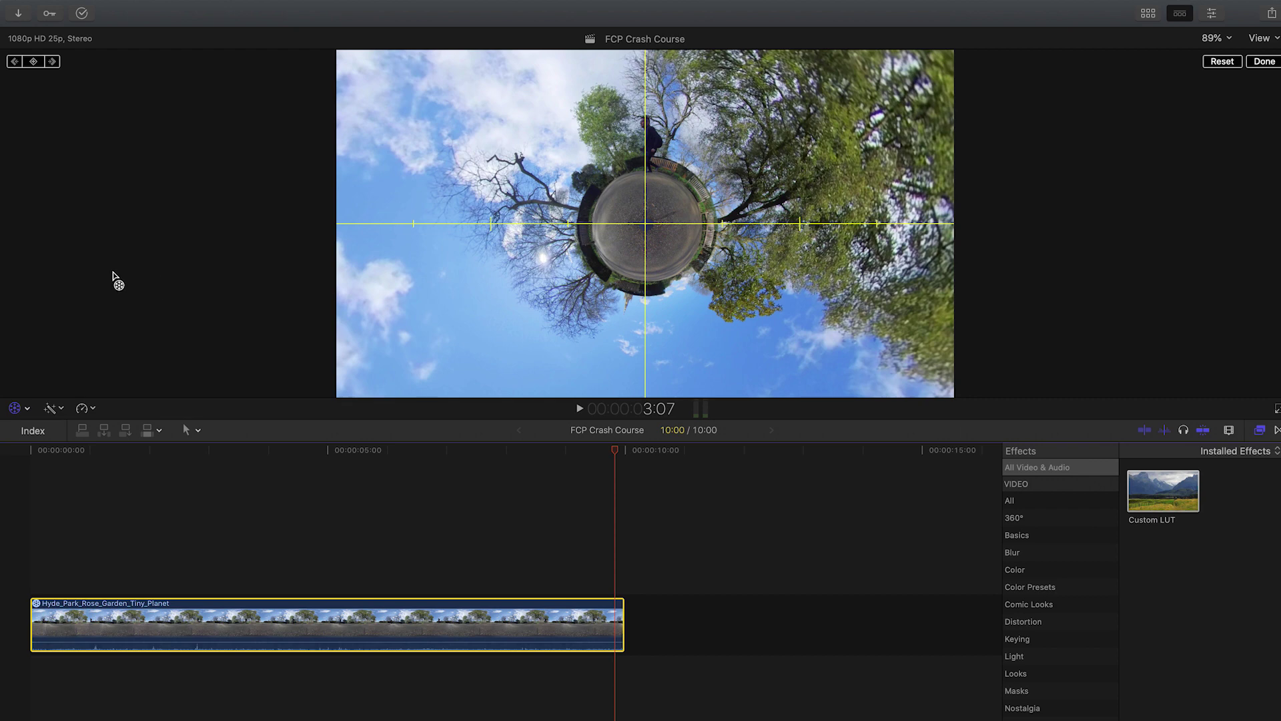
pyautogui.click(47, 453)
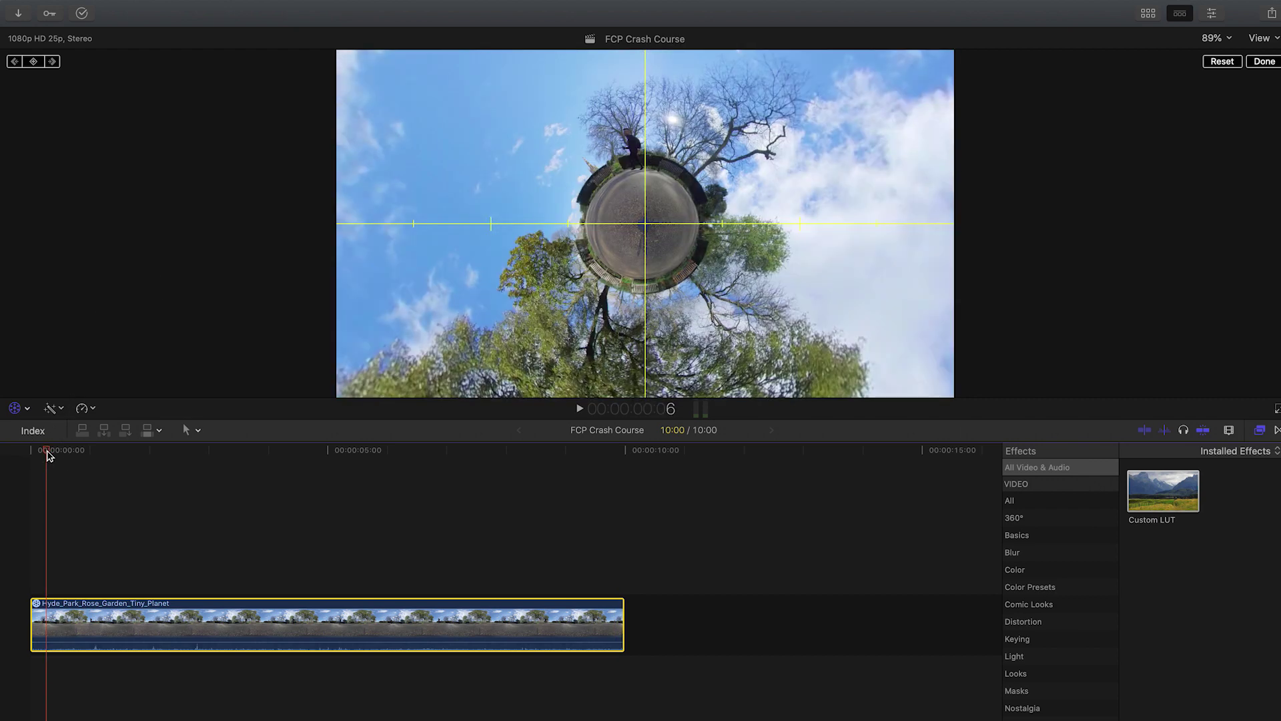
pyautogui.press('space')
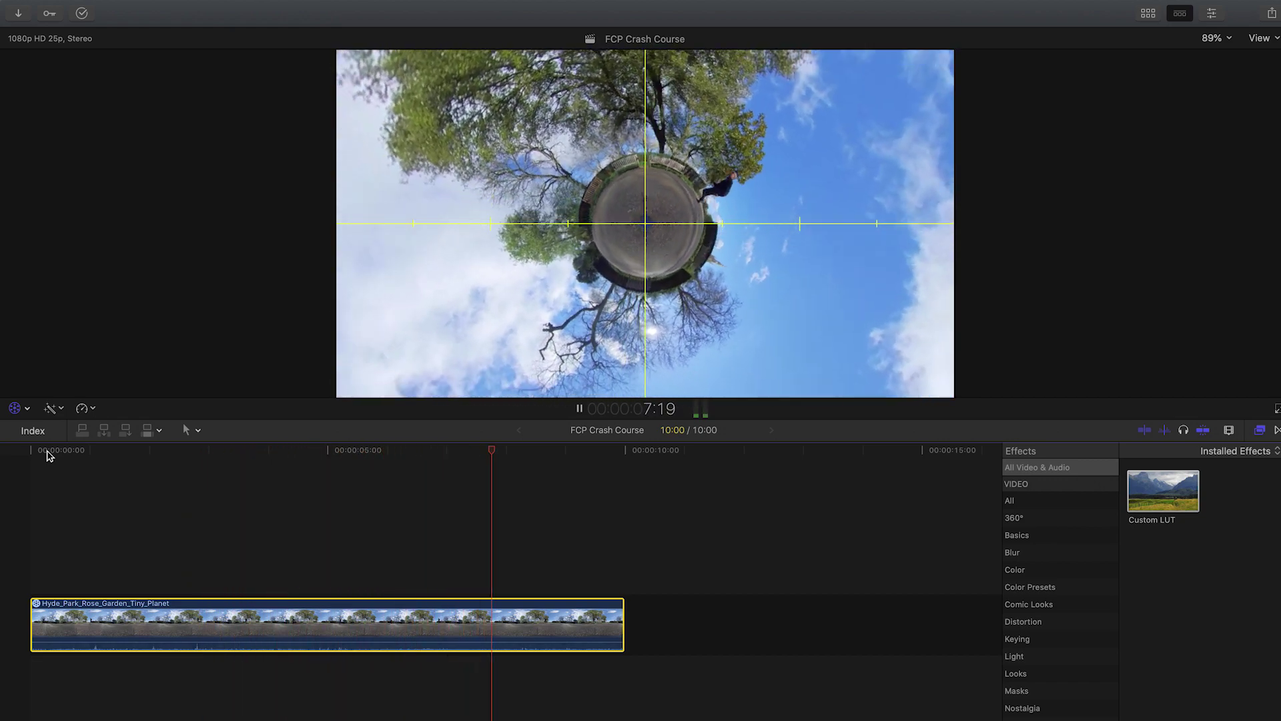
pyautogui.hotkey('shift', 't')
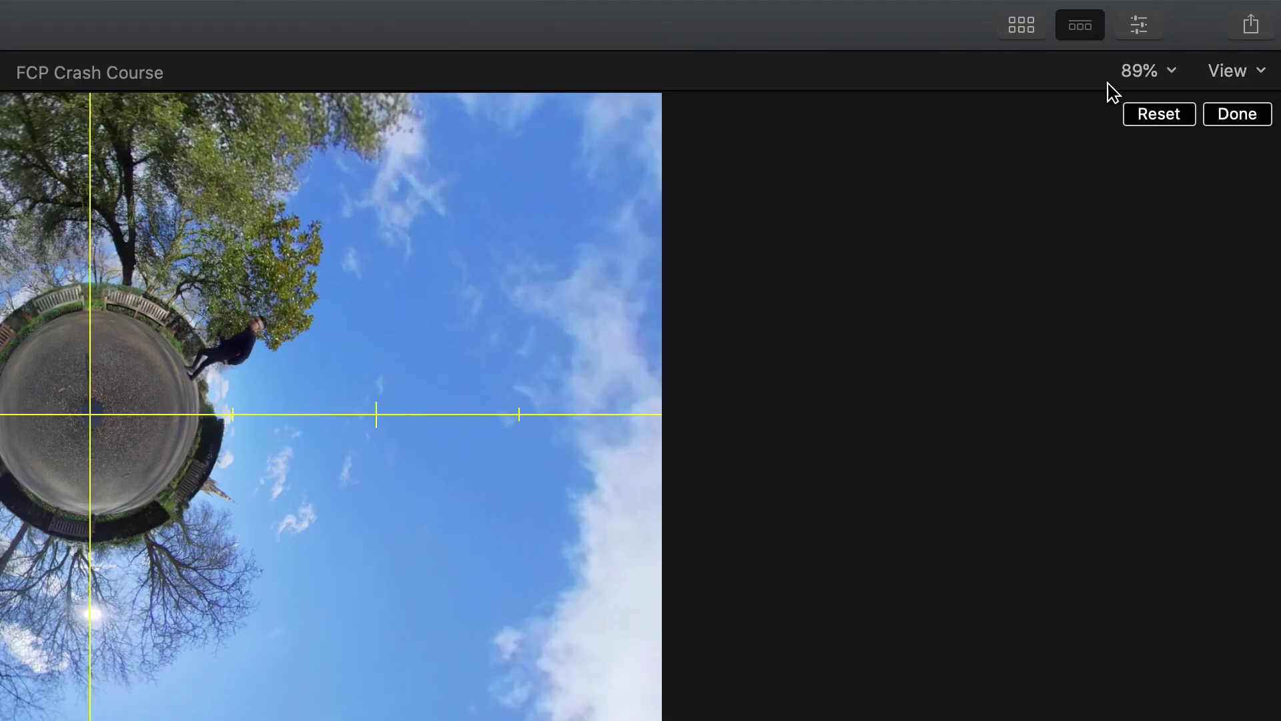
# Export a Video and Audio H.264 master file named FCP Crash Course to the Exports folder.
pyautogui.click(1253, 26)
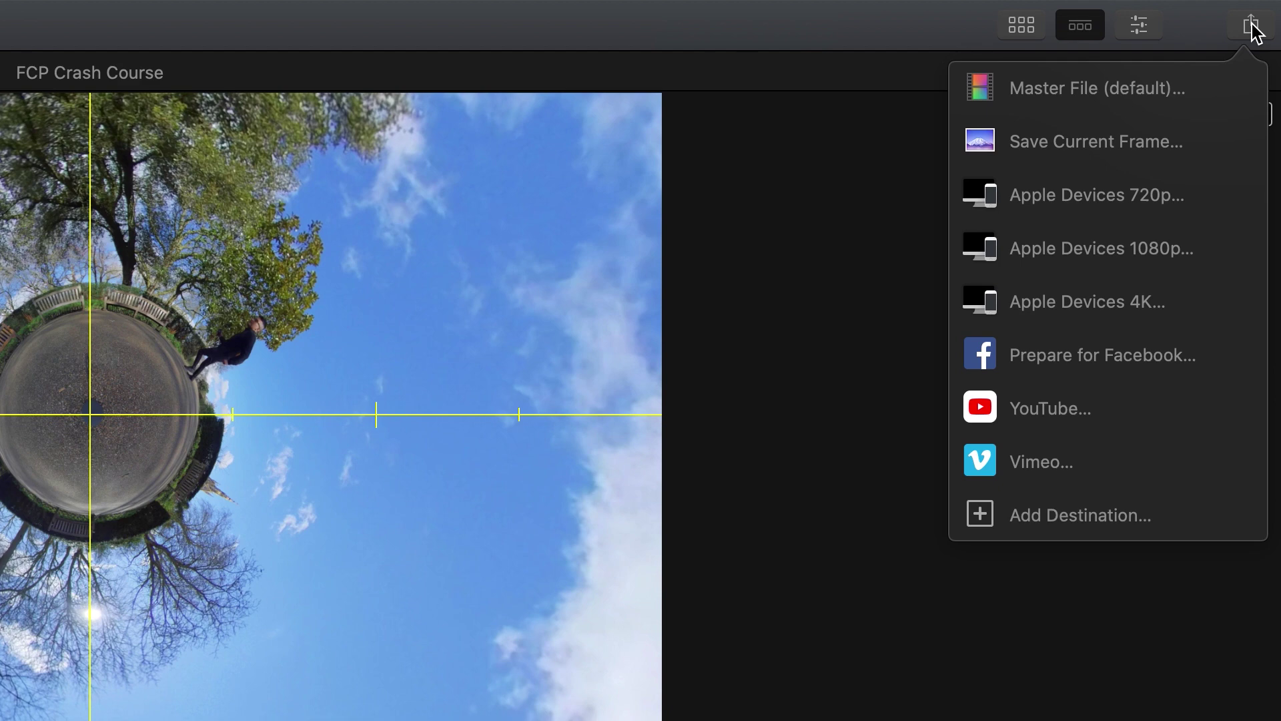
pyautogui.click(1143, 94)
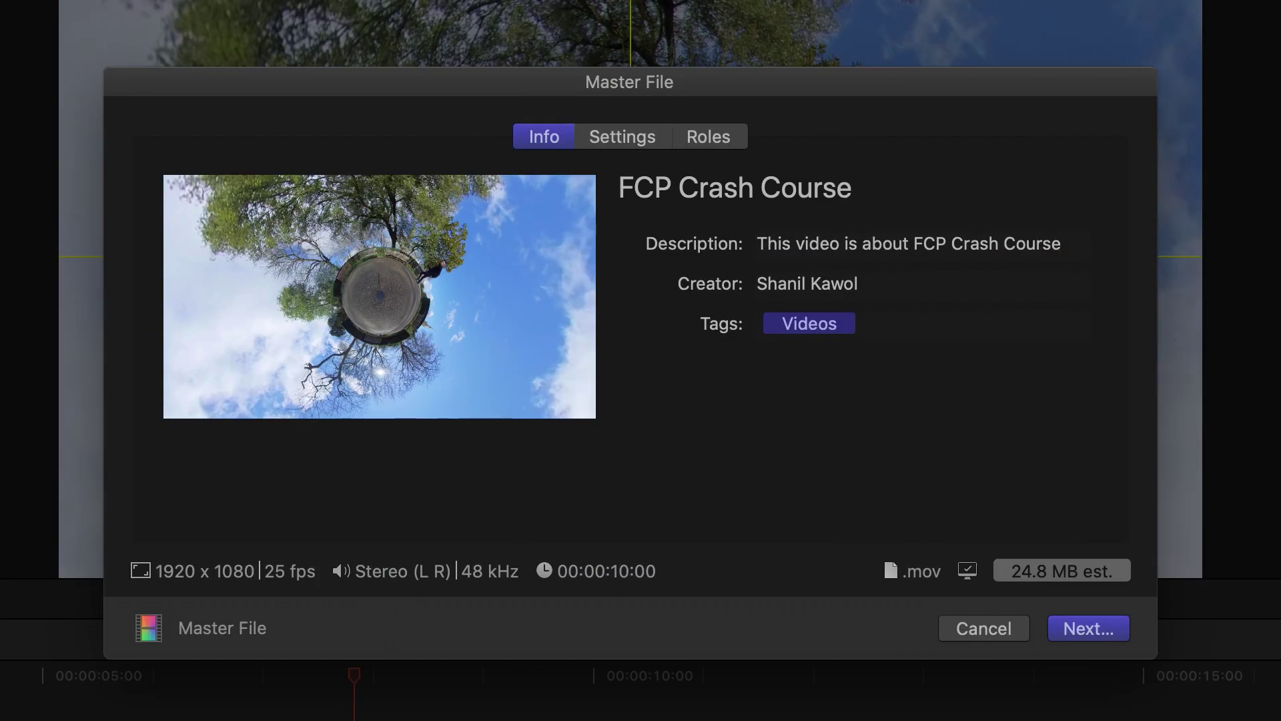
pyautogui.click(601, 140)
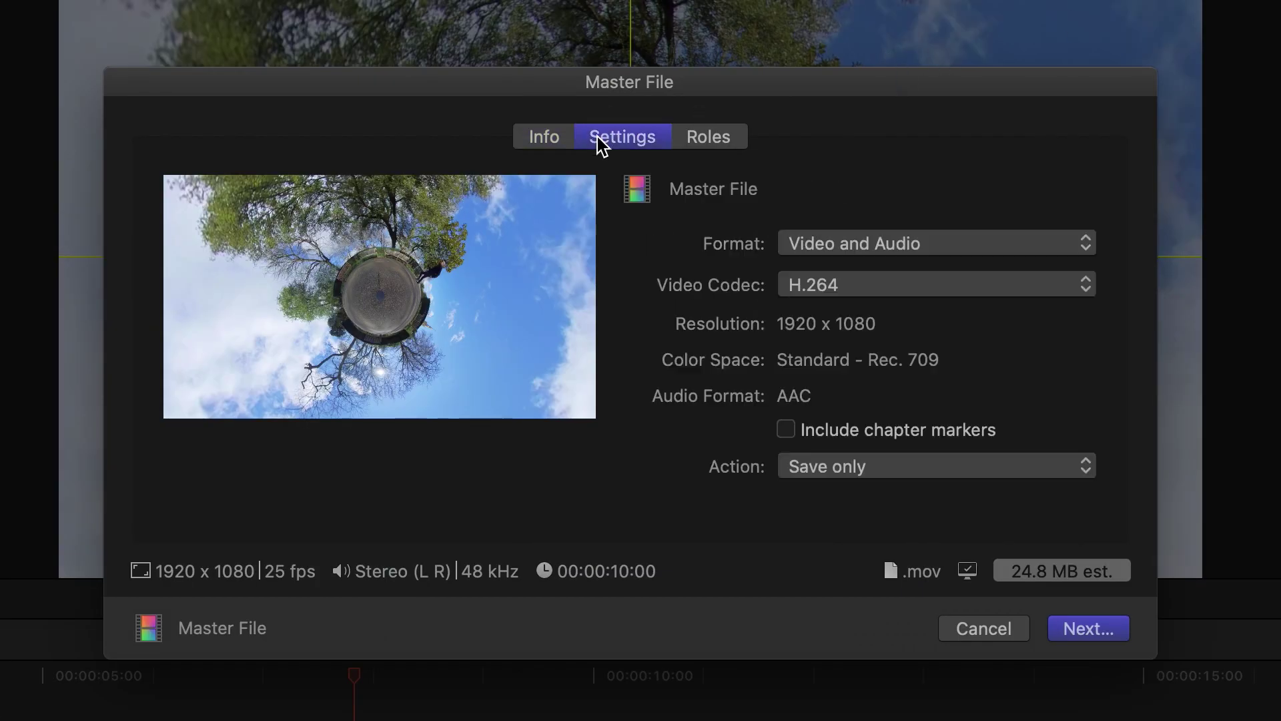
pyautogui.click(815, 246)
pyautogui.click(816, 246)
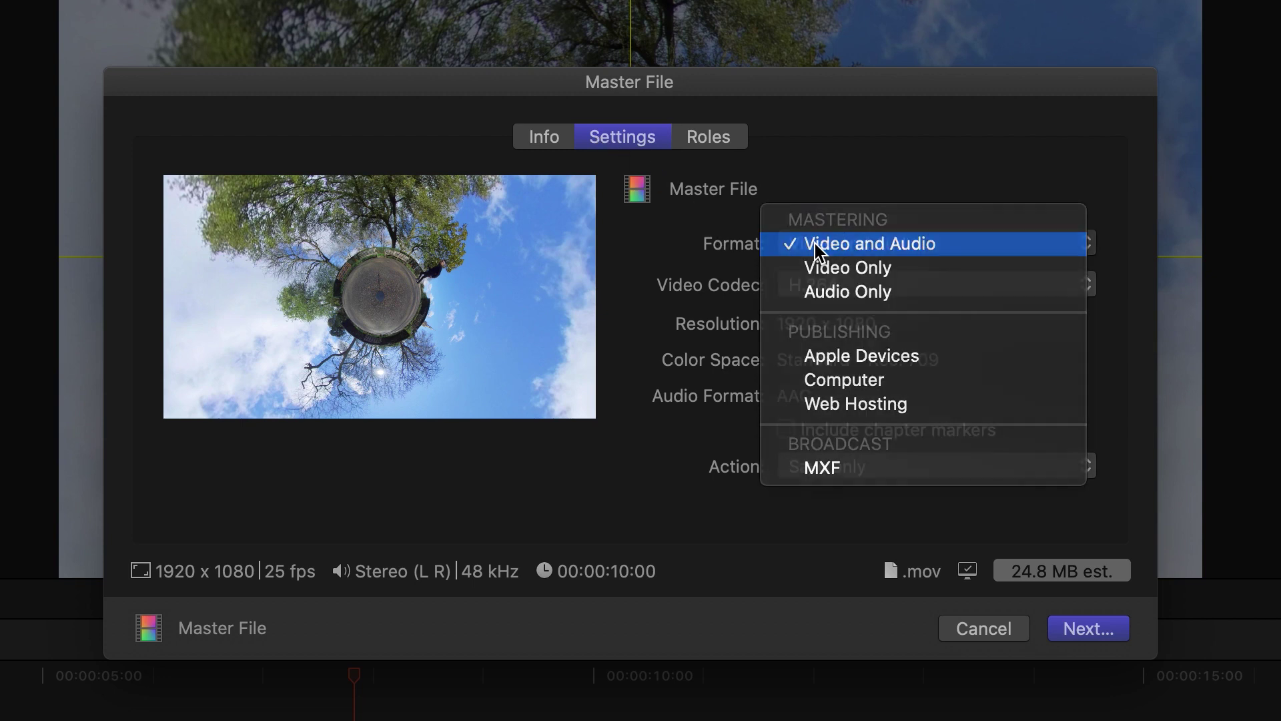
pyautogui.click(815, 285)
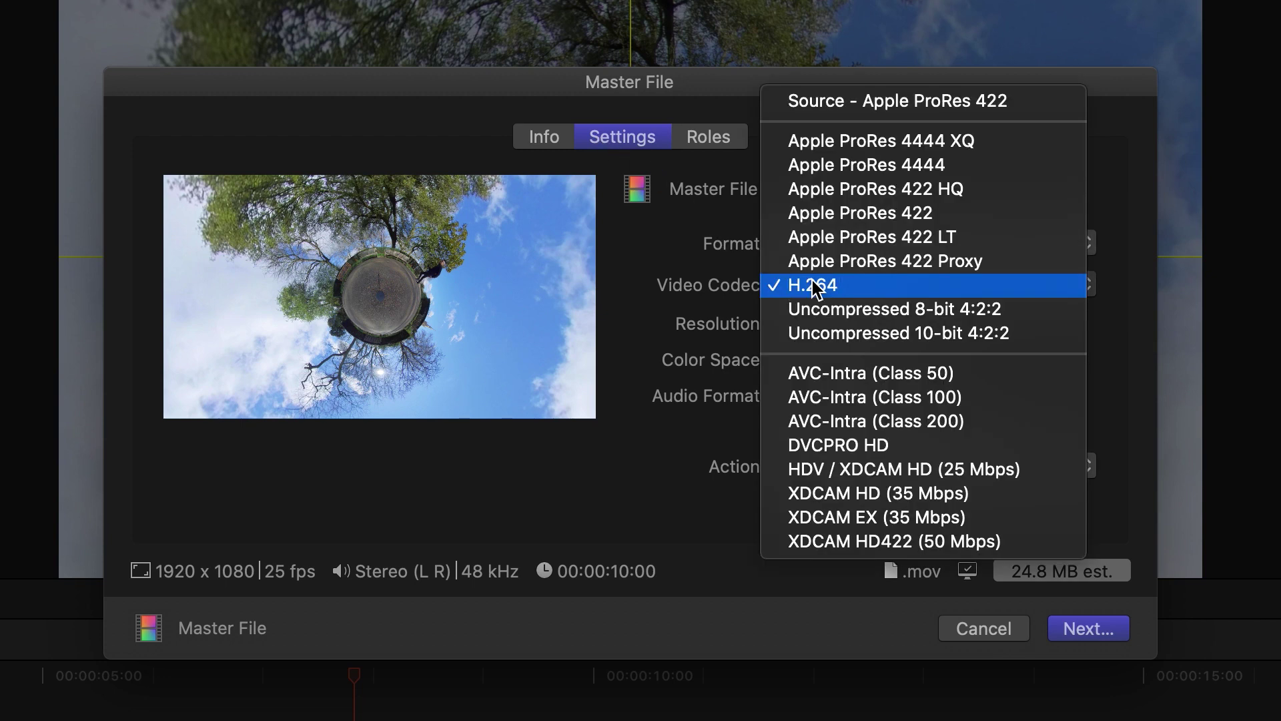
pyautogui.click(815, 286)
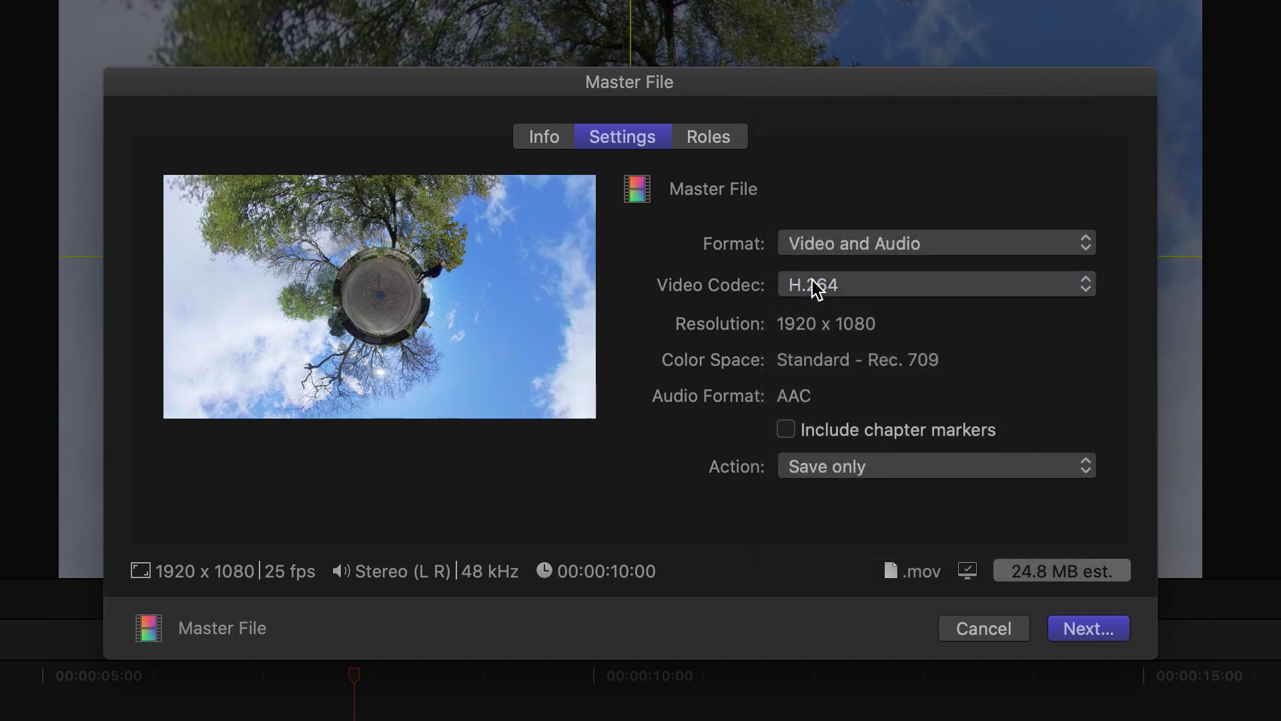
pyautogui.click(1108, 634)
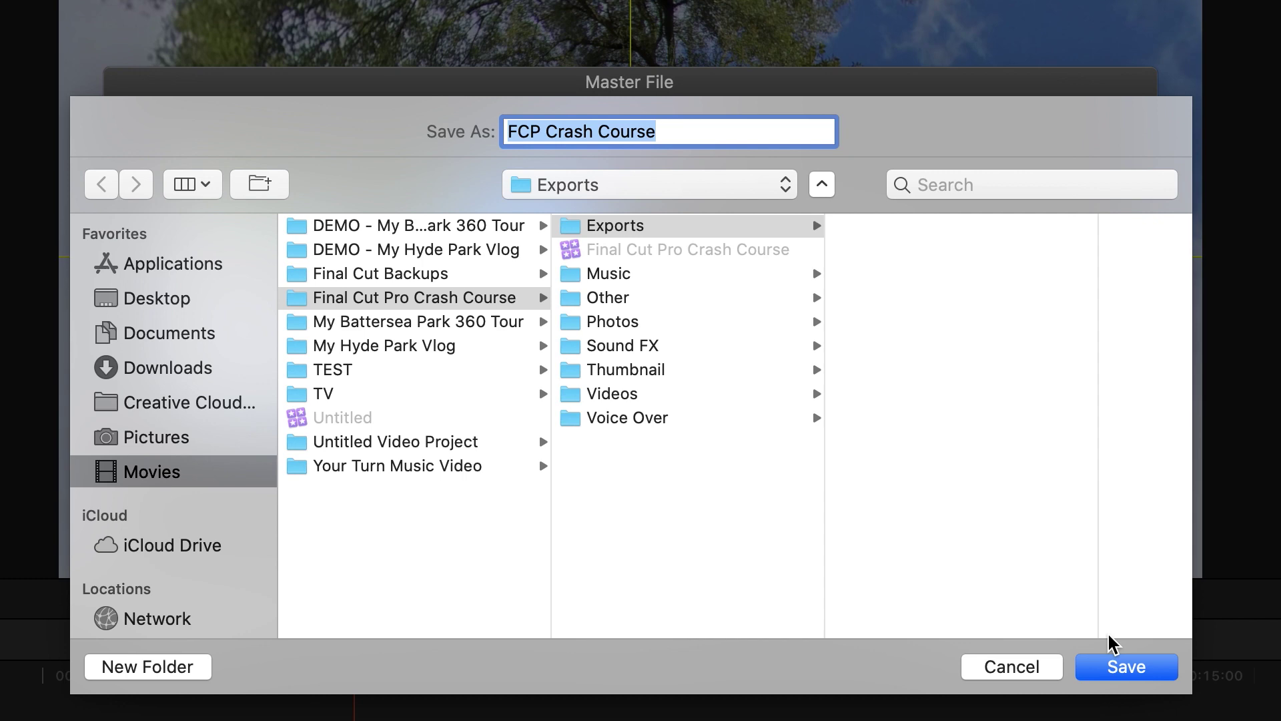
pyautogui.click(1109, 667)
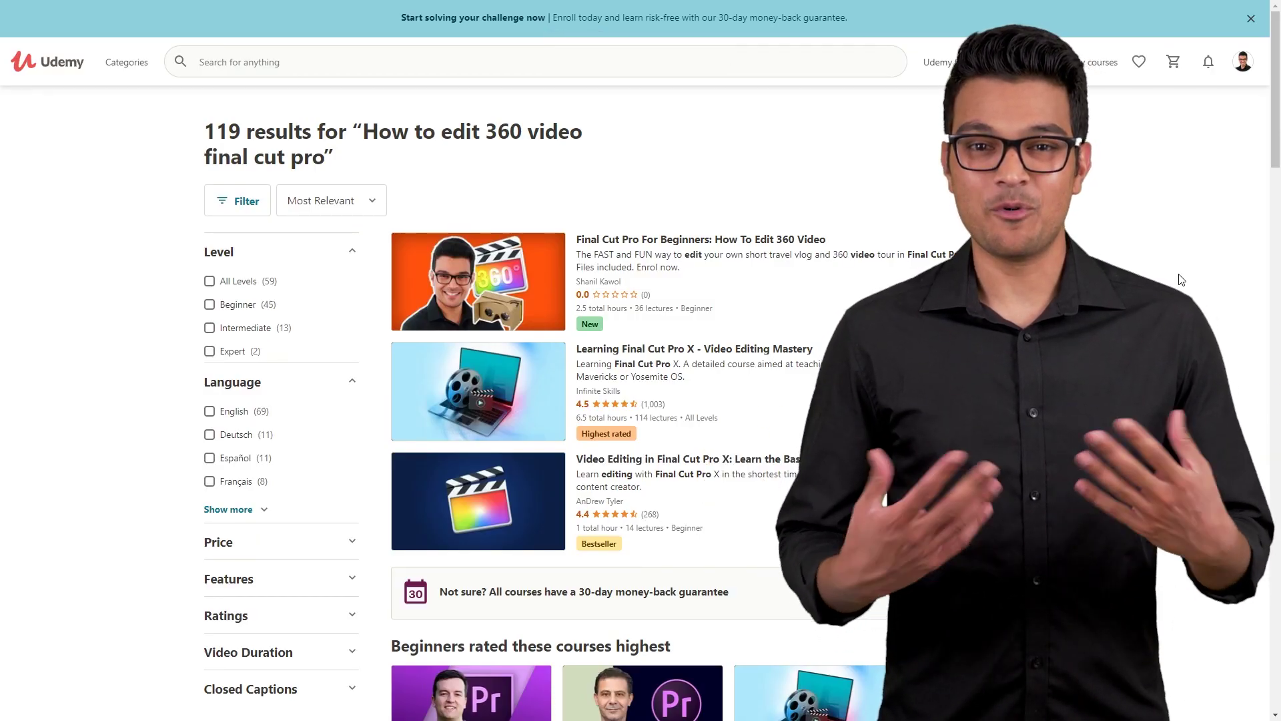
# Open the Final Cut Pro For Beginners 360 course and view its Overview before returning to Course content.
pyautogui.click(751, 240)
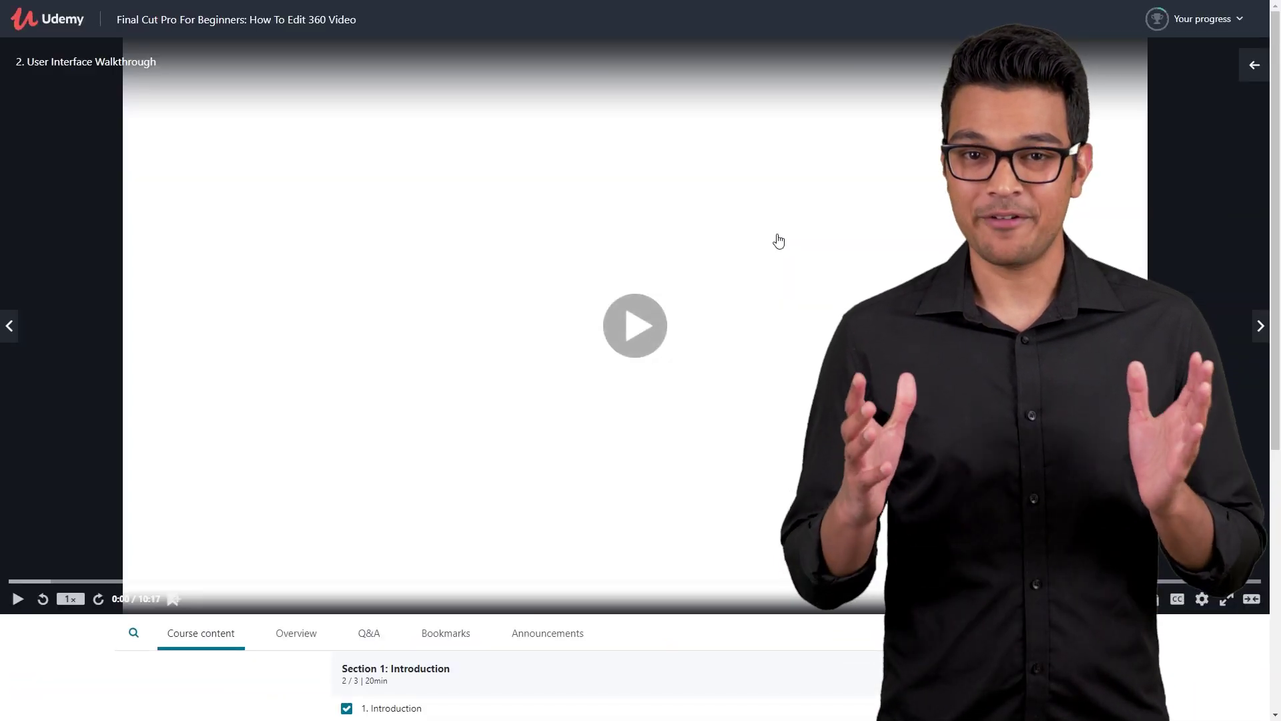
pyautogui.scroll(-4, 779, 240)
pyautogui.scroll(-2, 779, 240)
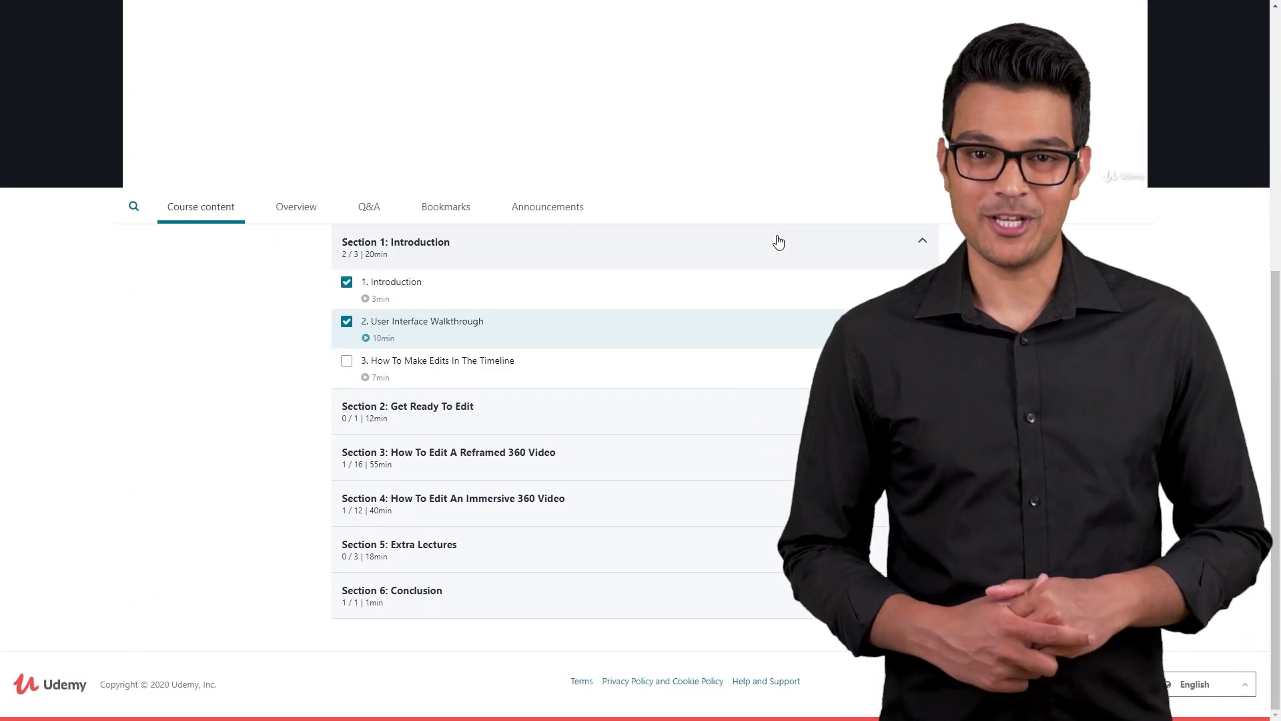
pyautogui.click(283, 215)
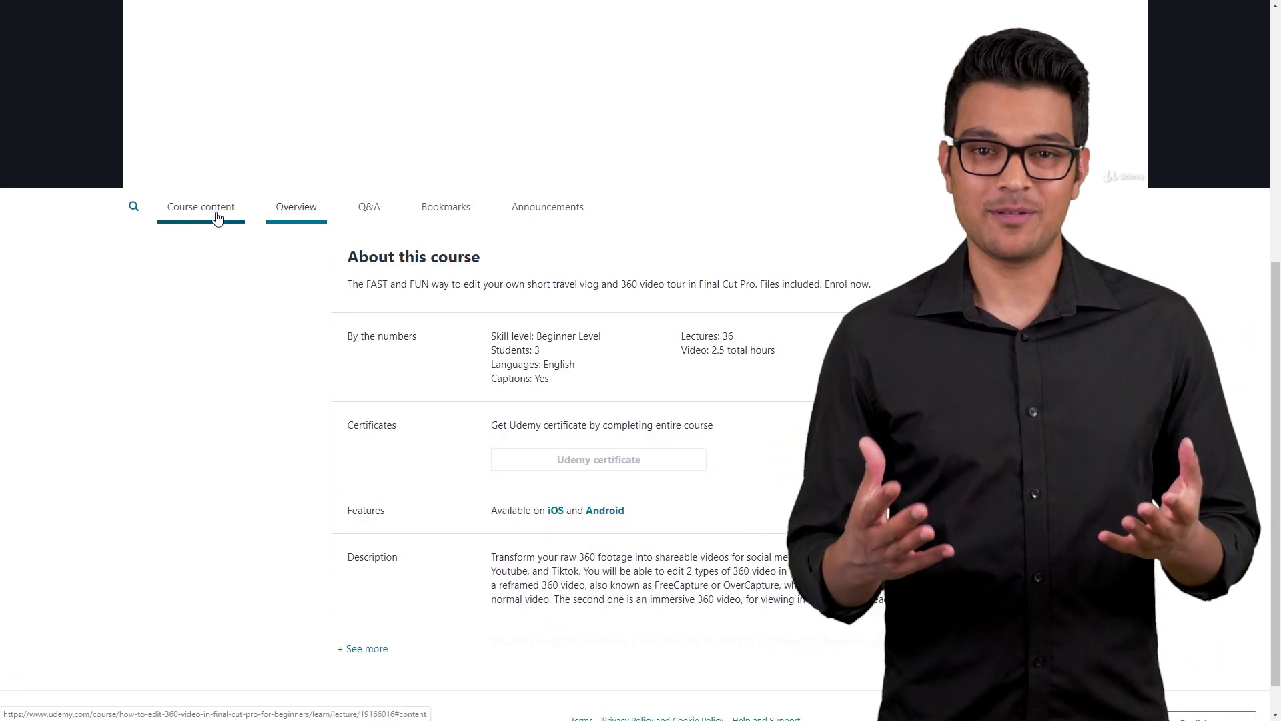
pyautogui.click(217, 215)
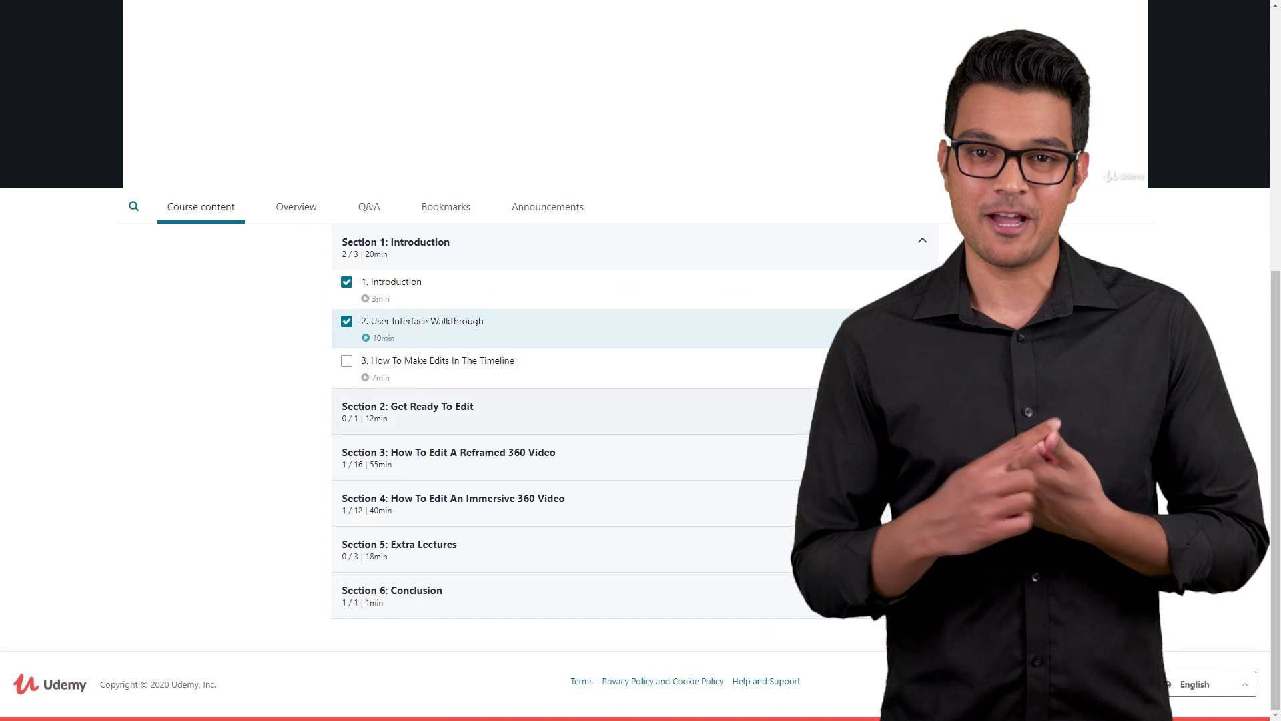
# Expand Sections 2 and 3 and show the resource files for lecture 4.
pyautogui.click(632, 410)
pyautogui.scroll(-1, 632, 411)
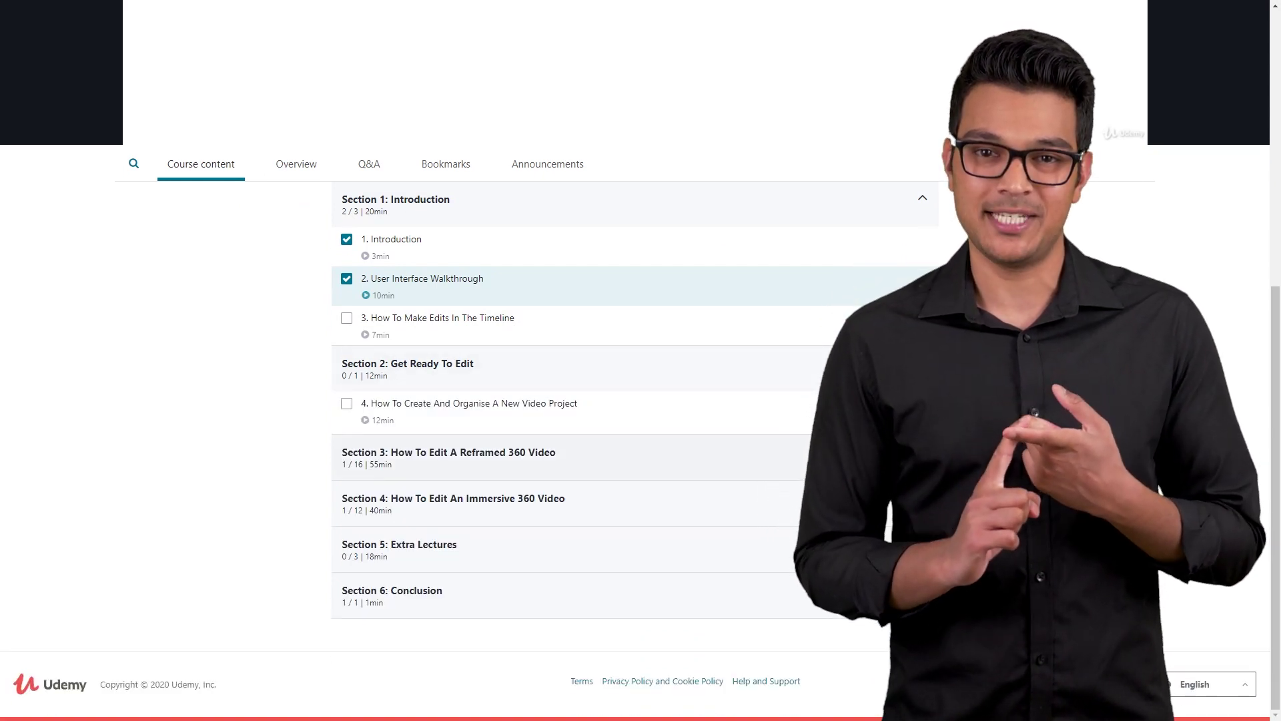
pyautogui.click(632, 457)
pyautogui.scroll(-3, 632, 457)
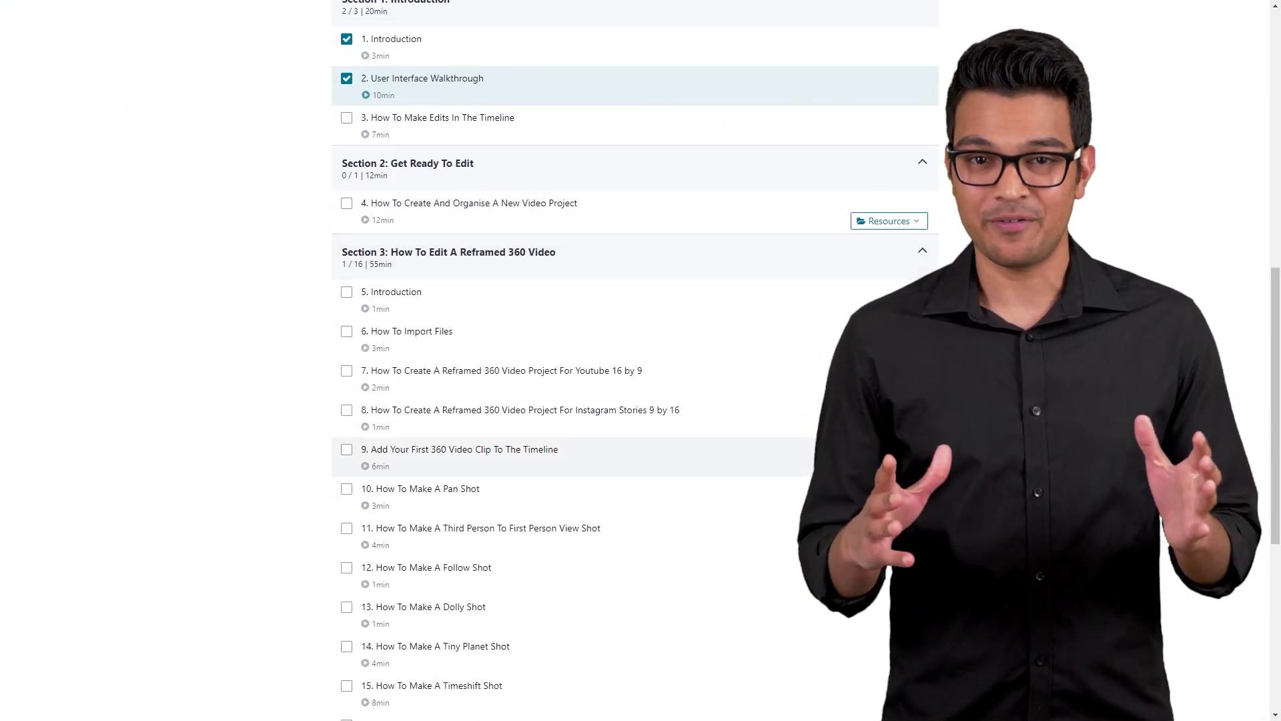
pyautogui.click(915, 222)
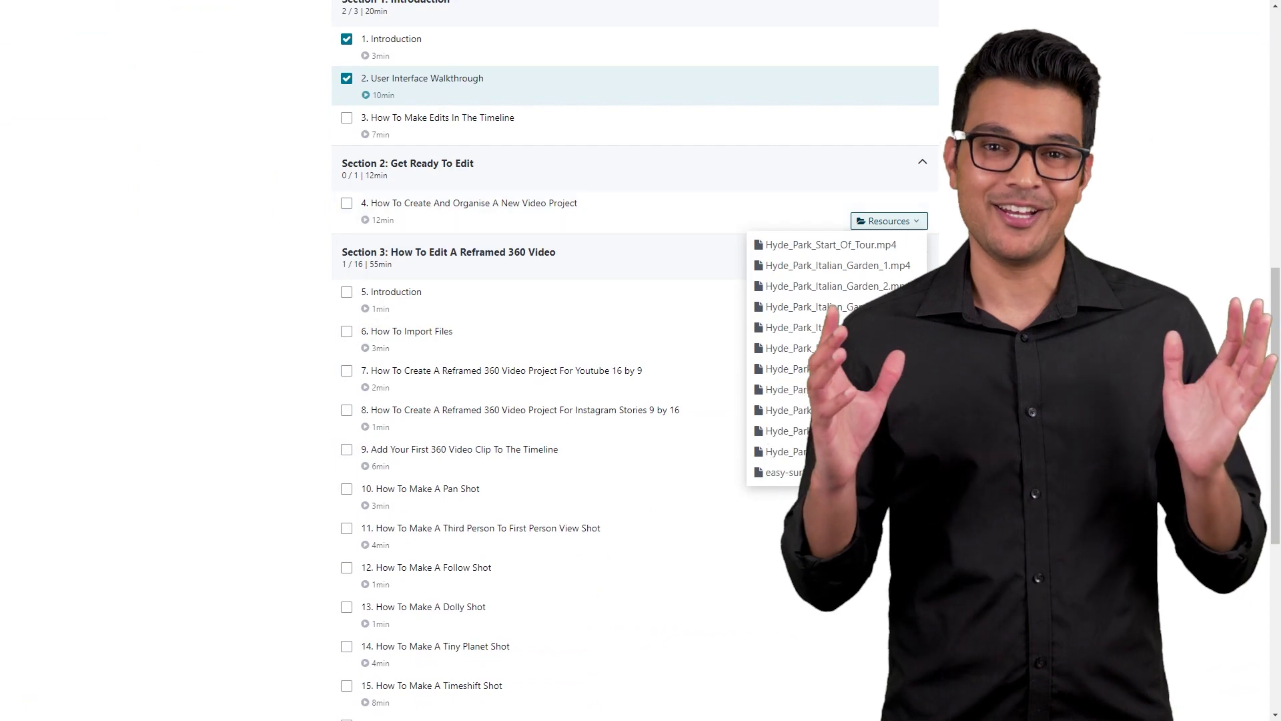
# Expand Section 4 How To Edit An Immersive 360 Video and show lecture 22's resources.
pyautogui.scroll(-5, 632, 361)
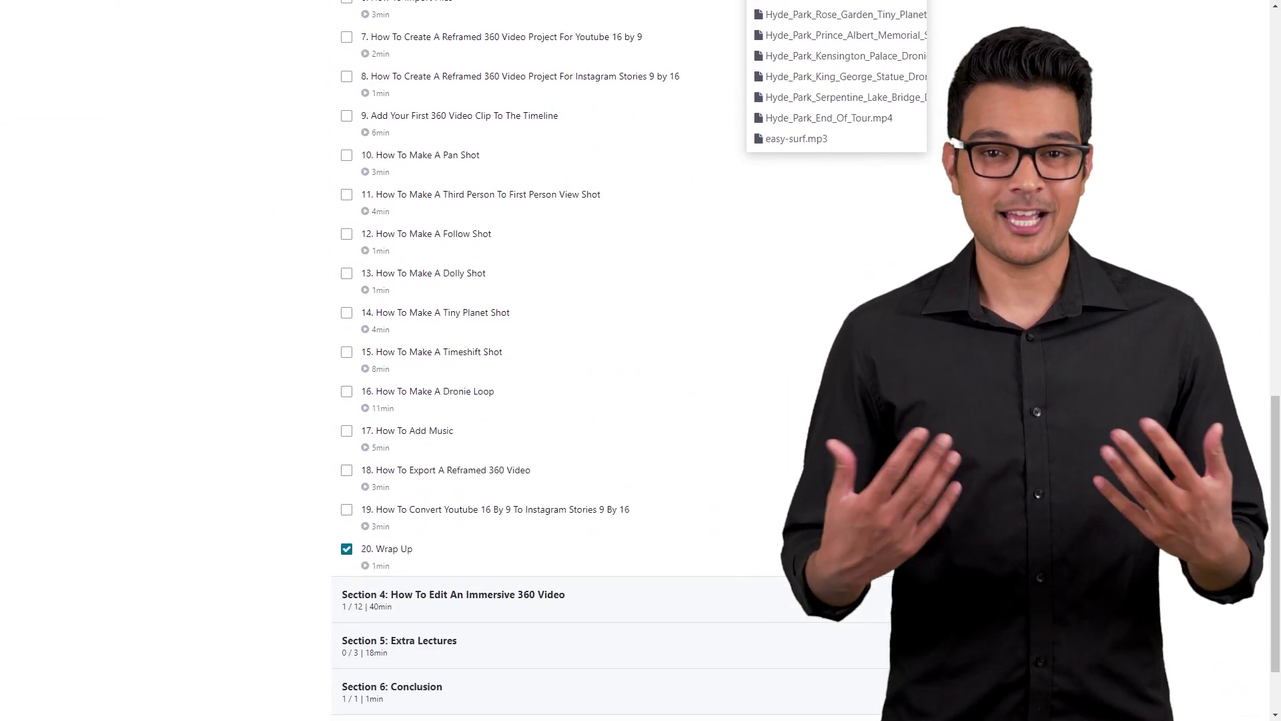
pyautogui.scroll(-1, 632, 361)
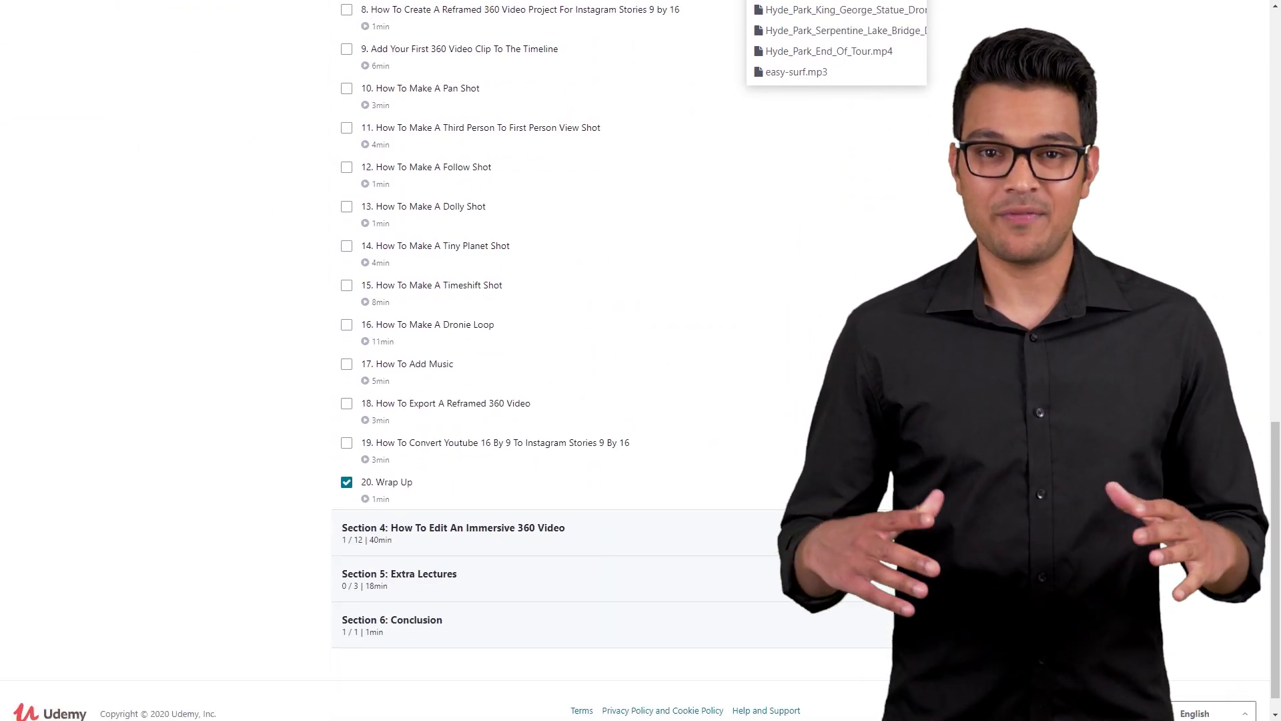
pyautogui.click(453, 532)
pyautogui.scroll(-3, 632, 360)
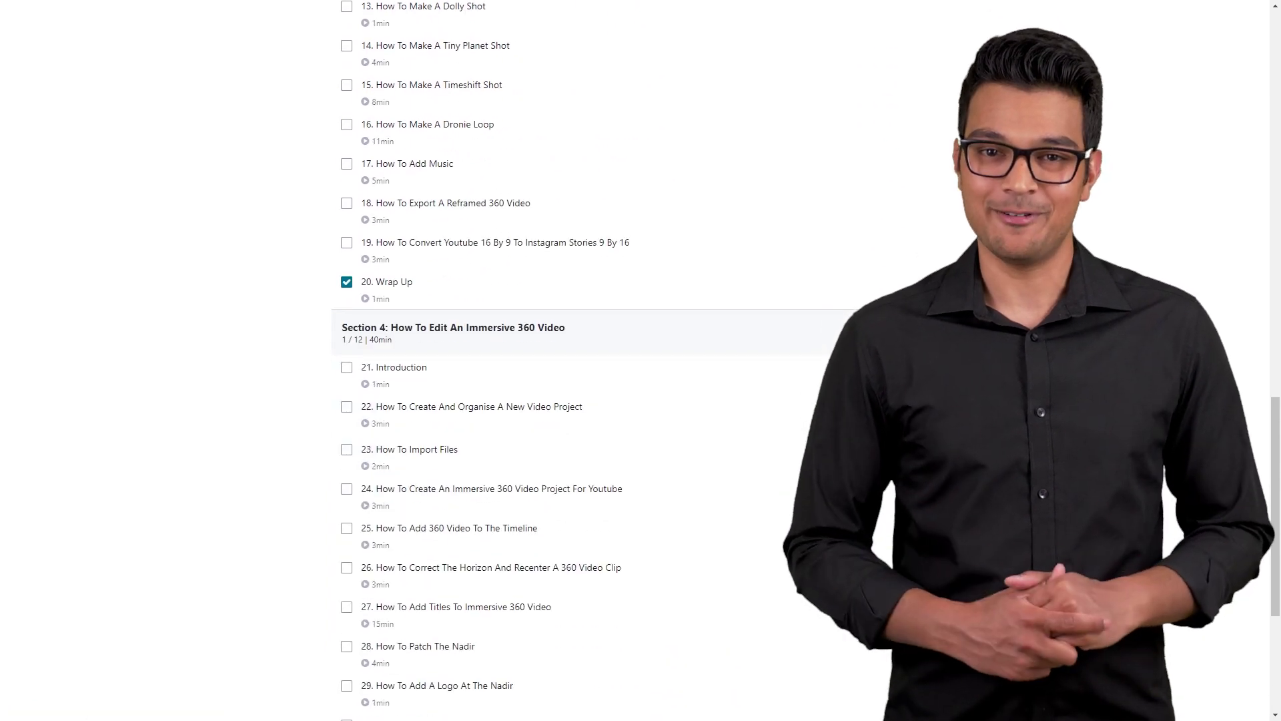
pyautogui.scroll(-3, 632, 360)
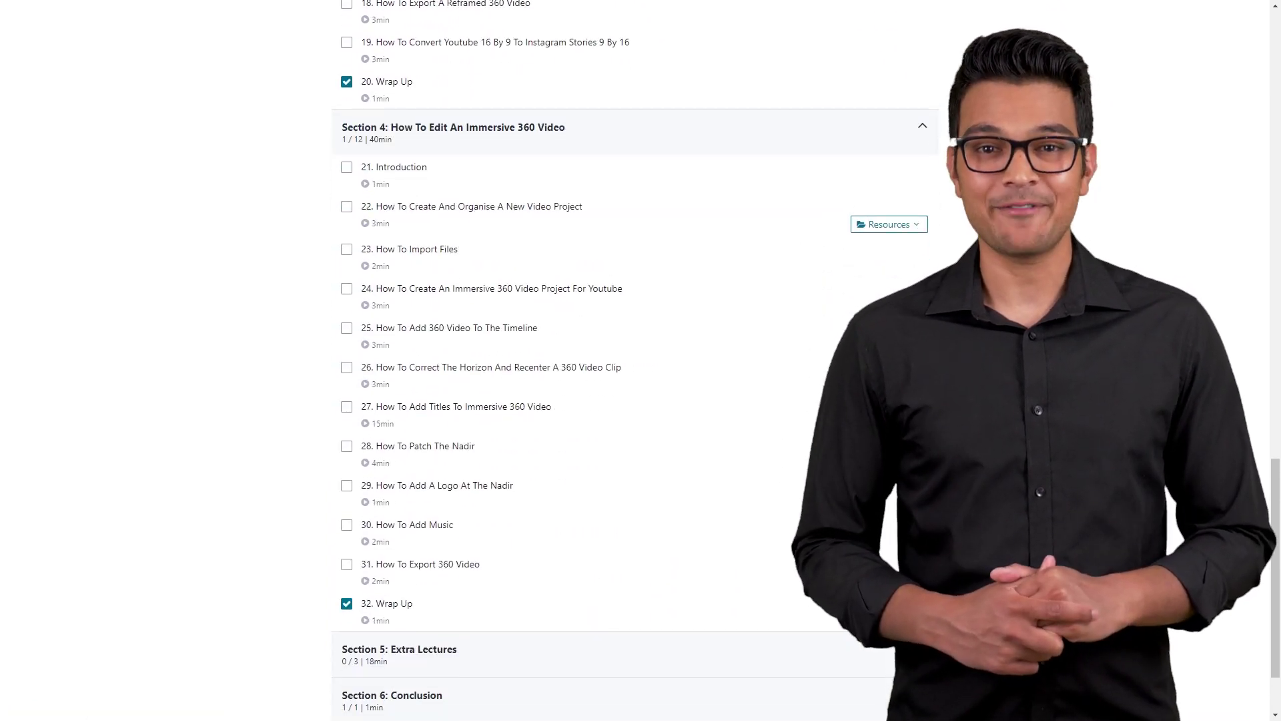
pyautogui.scroll(-2, 632, 361)
pyautogui.click(917, 122)
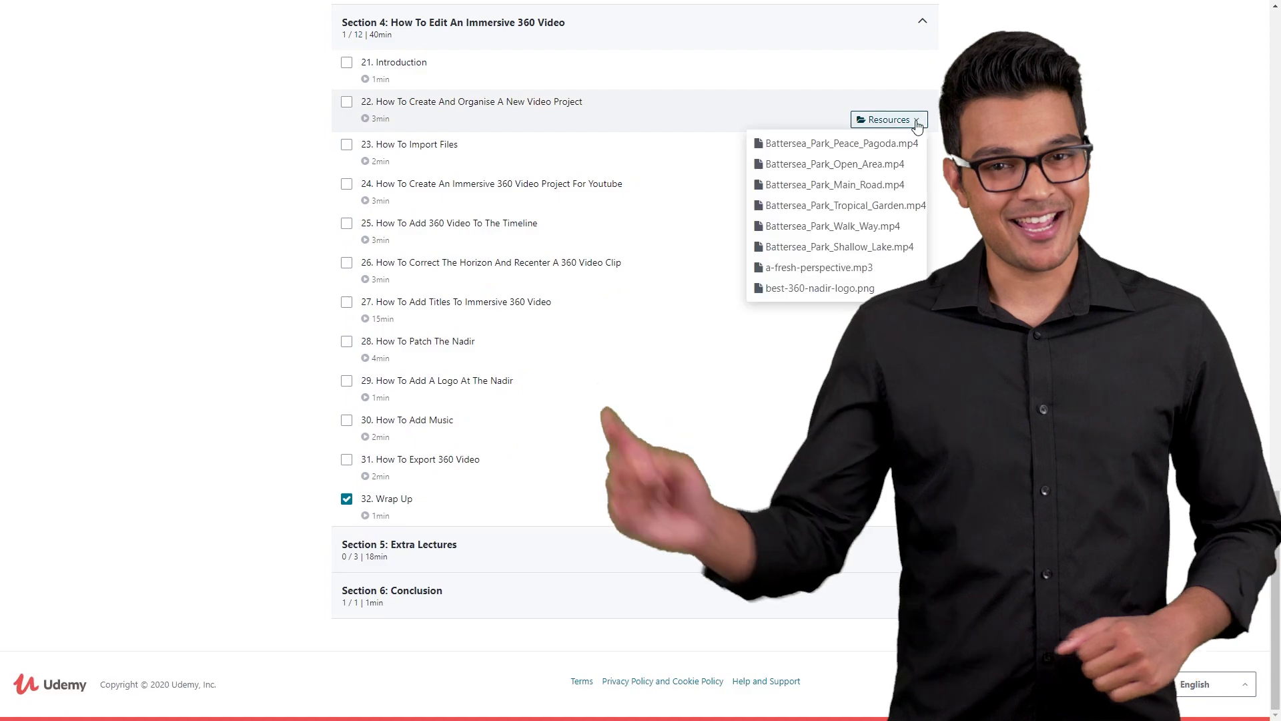